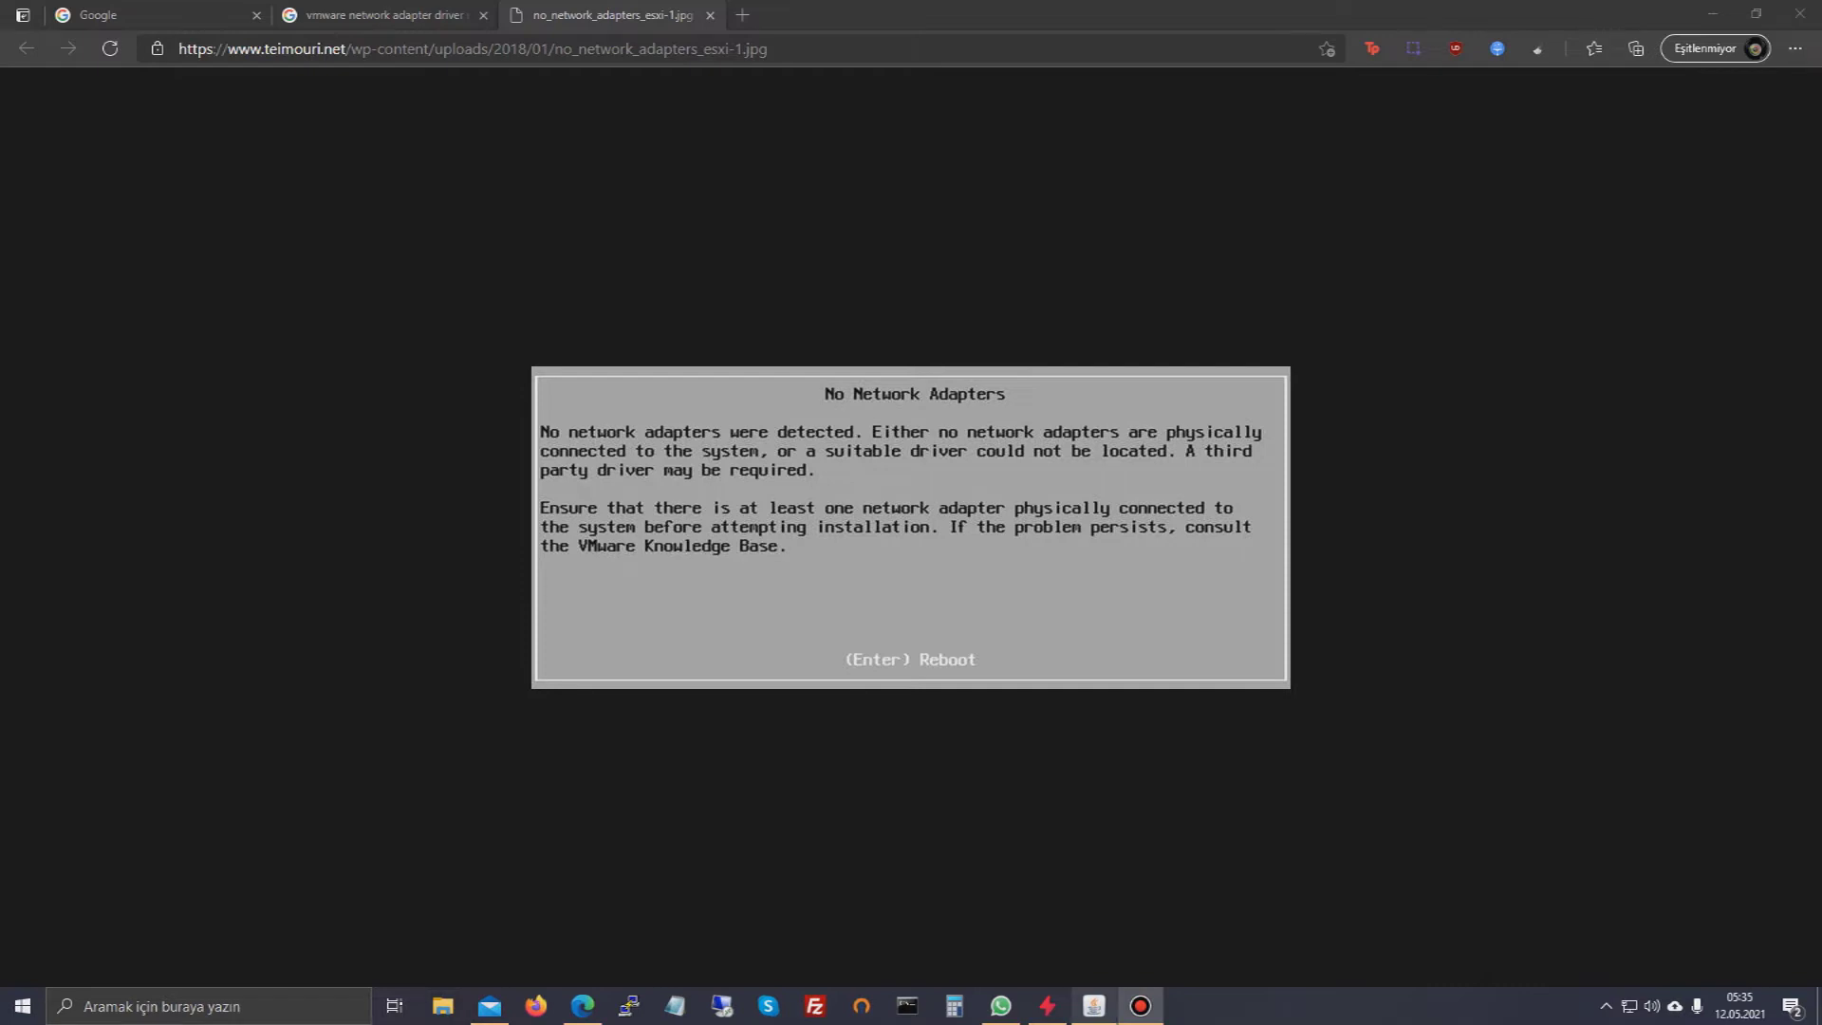
- Bring the Lantronix KVM console with the ESXi 6.7.0 installer welcome screen to the front
click(1094, 1006)
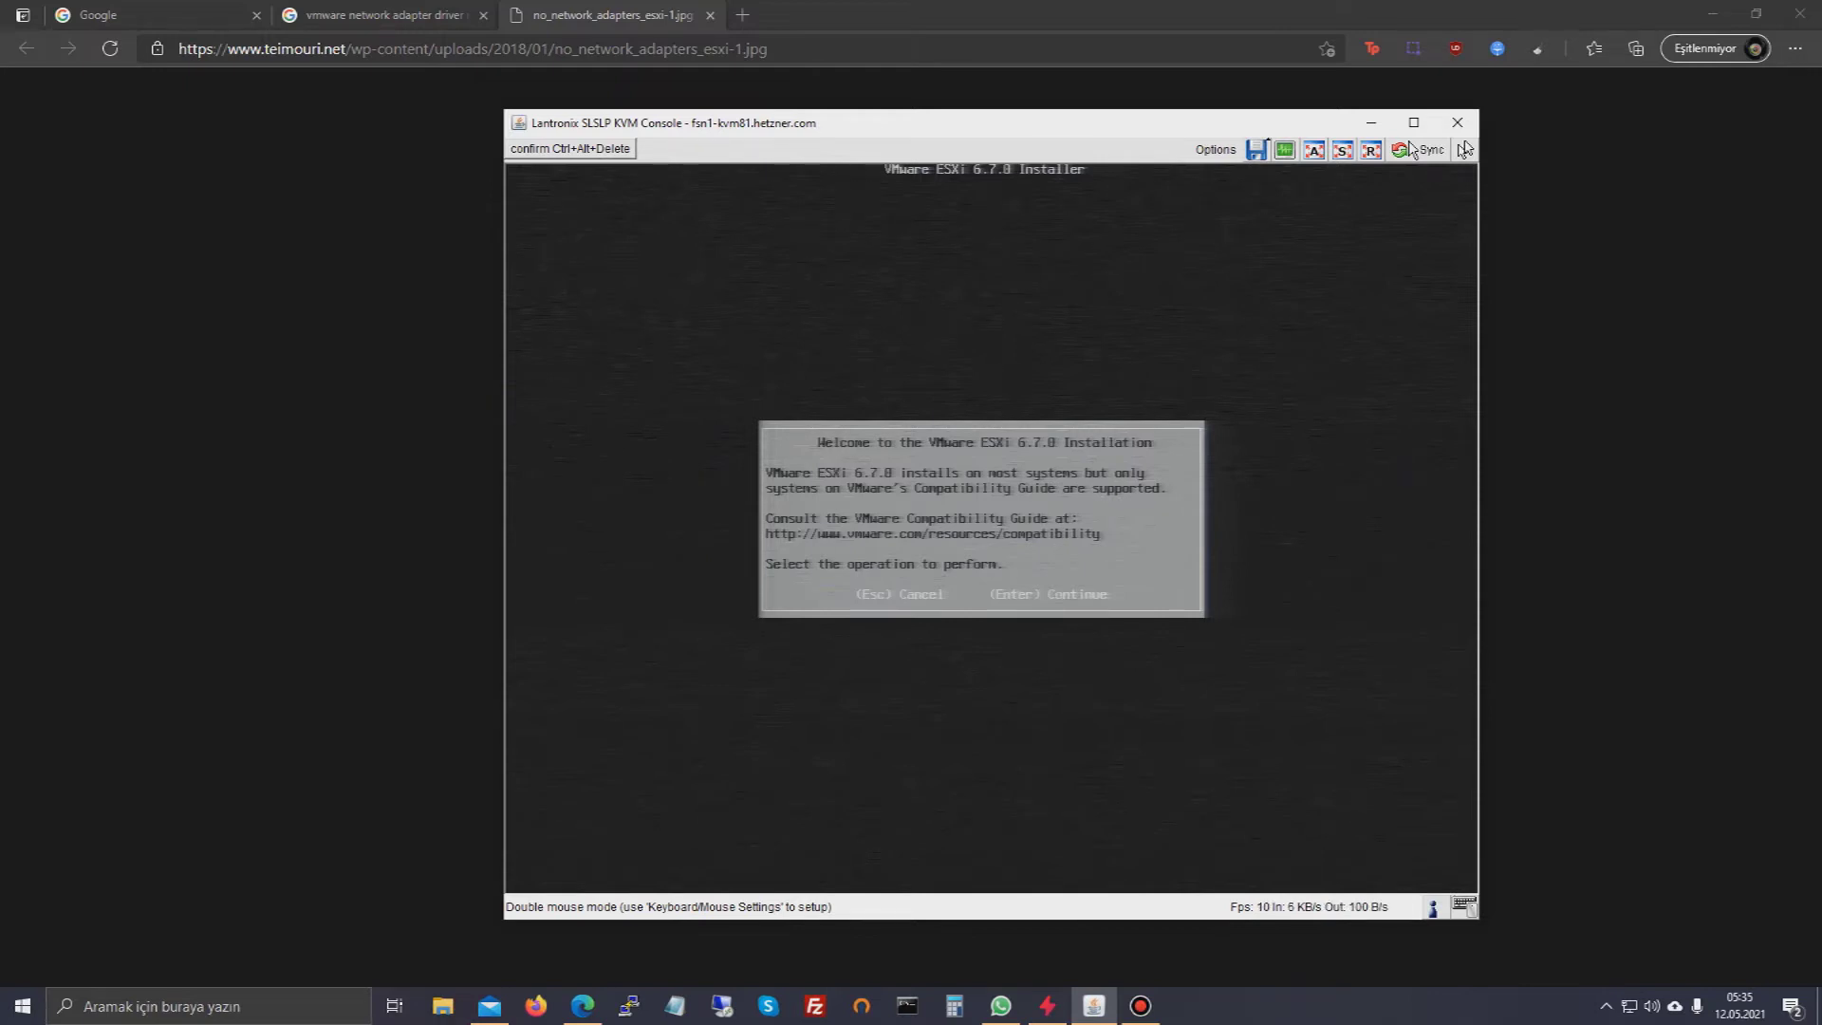
- Accept the ESXi licence, install to the first local disk, and keep the US Default keyboard
key(Return)
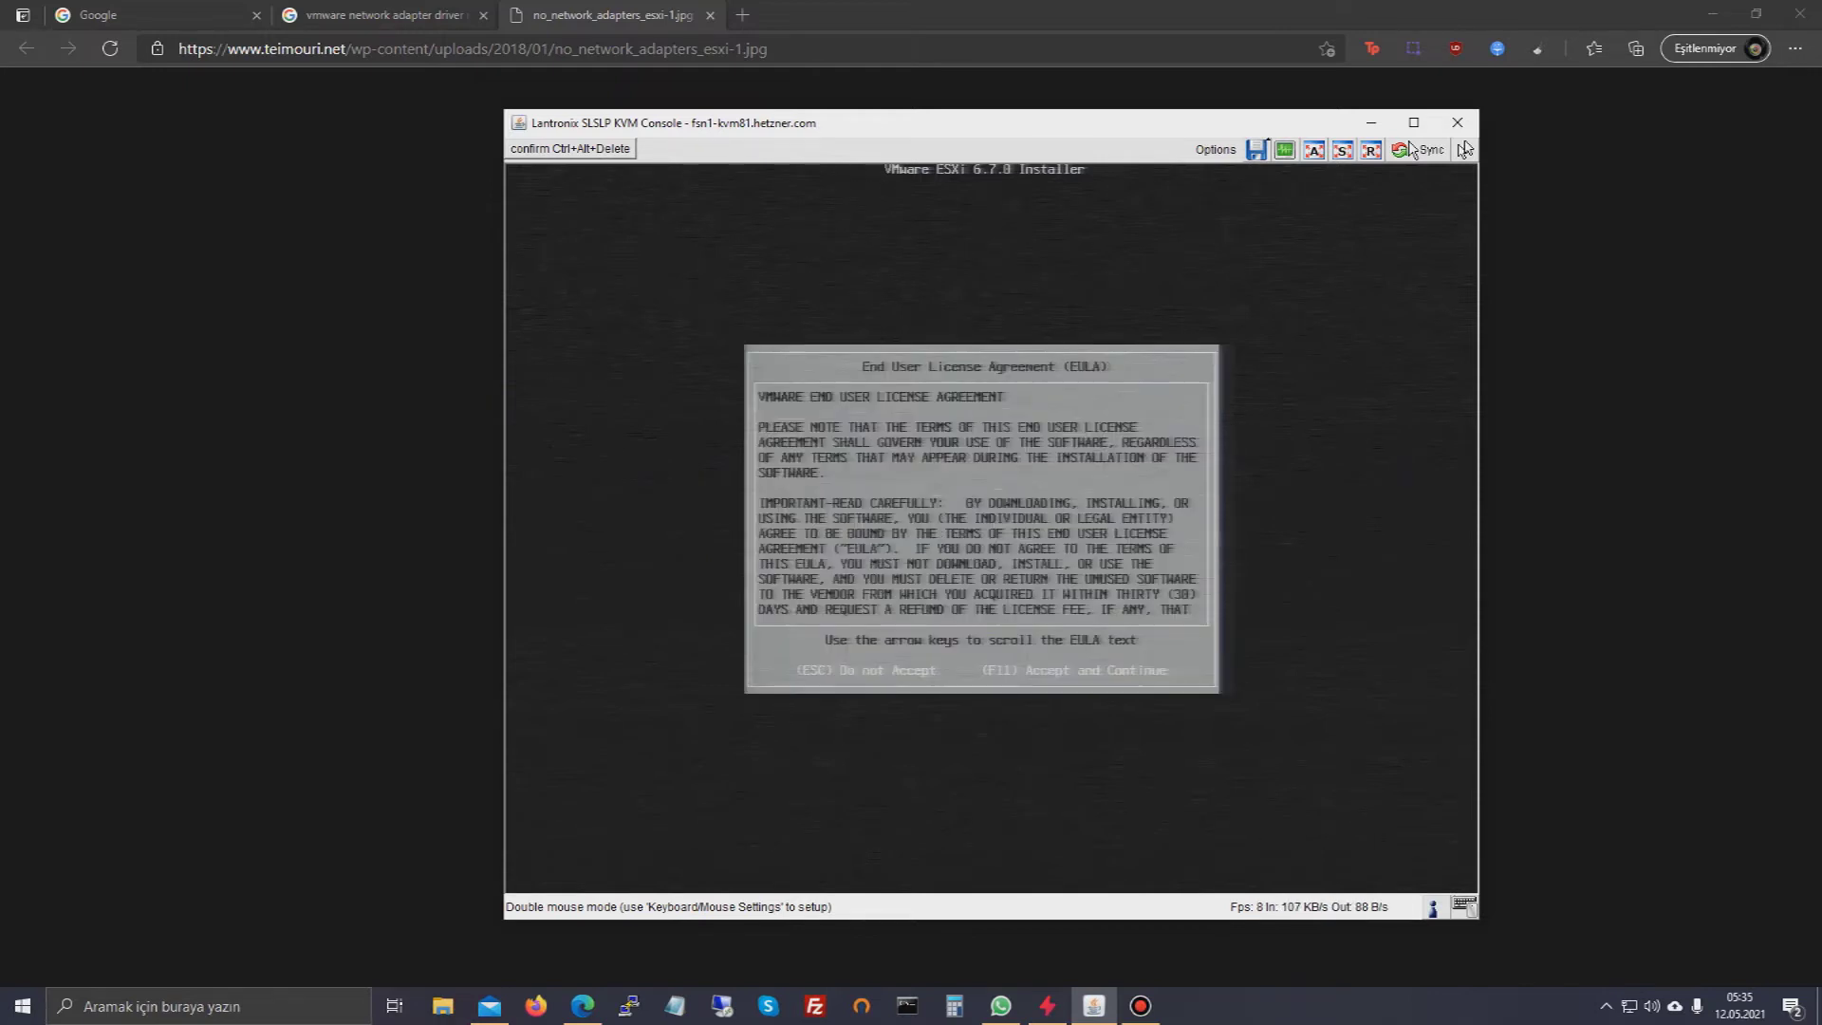
key(F11)
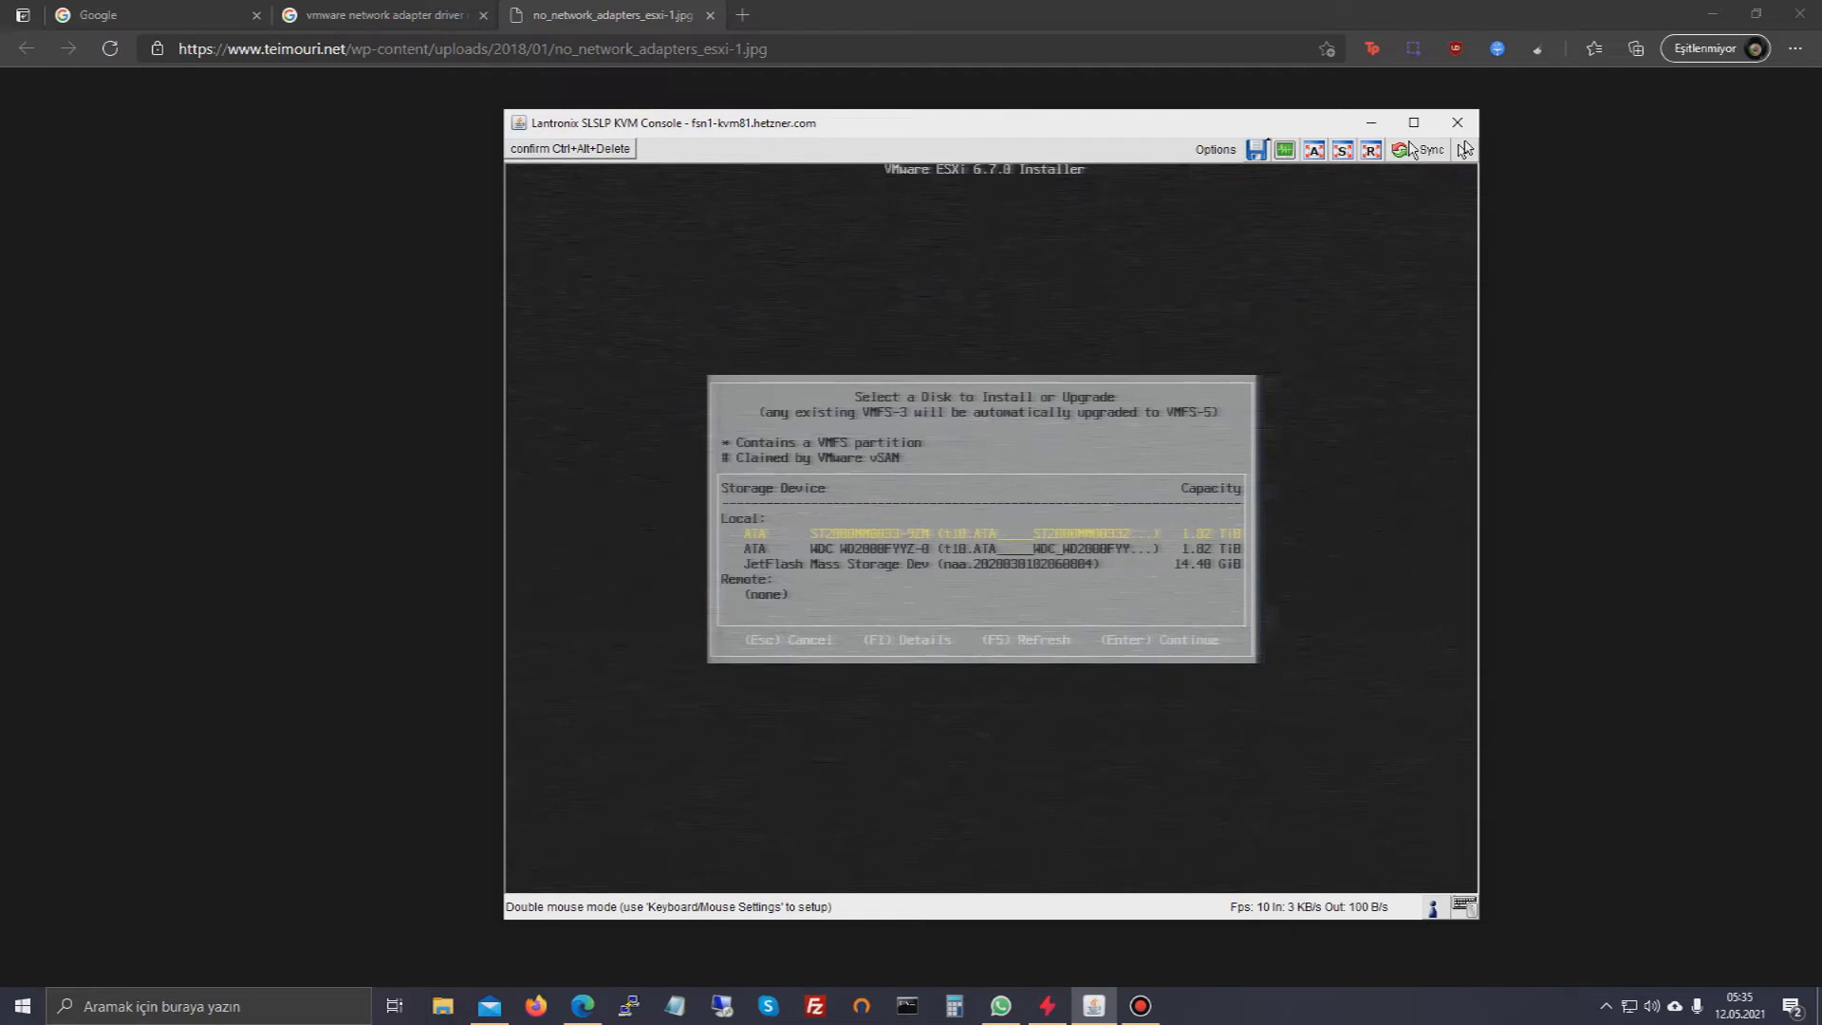
key(Return)
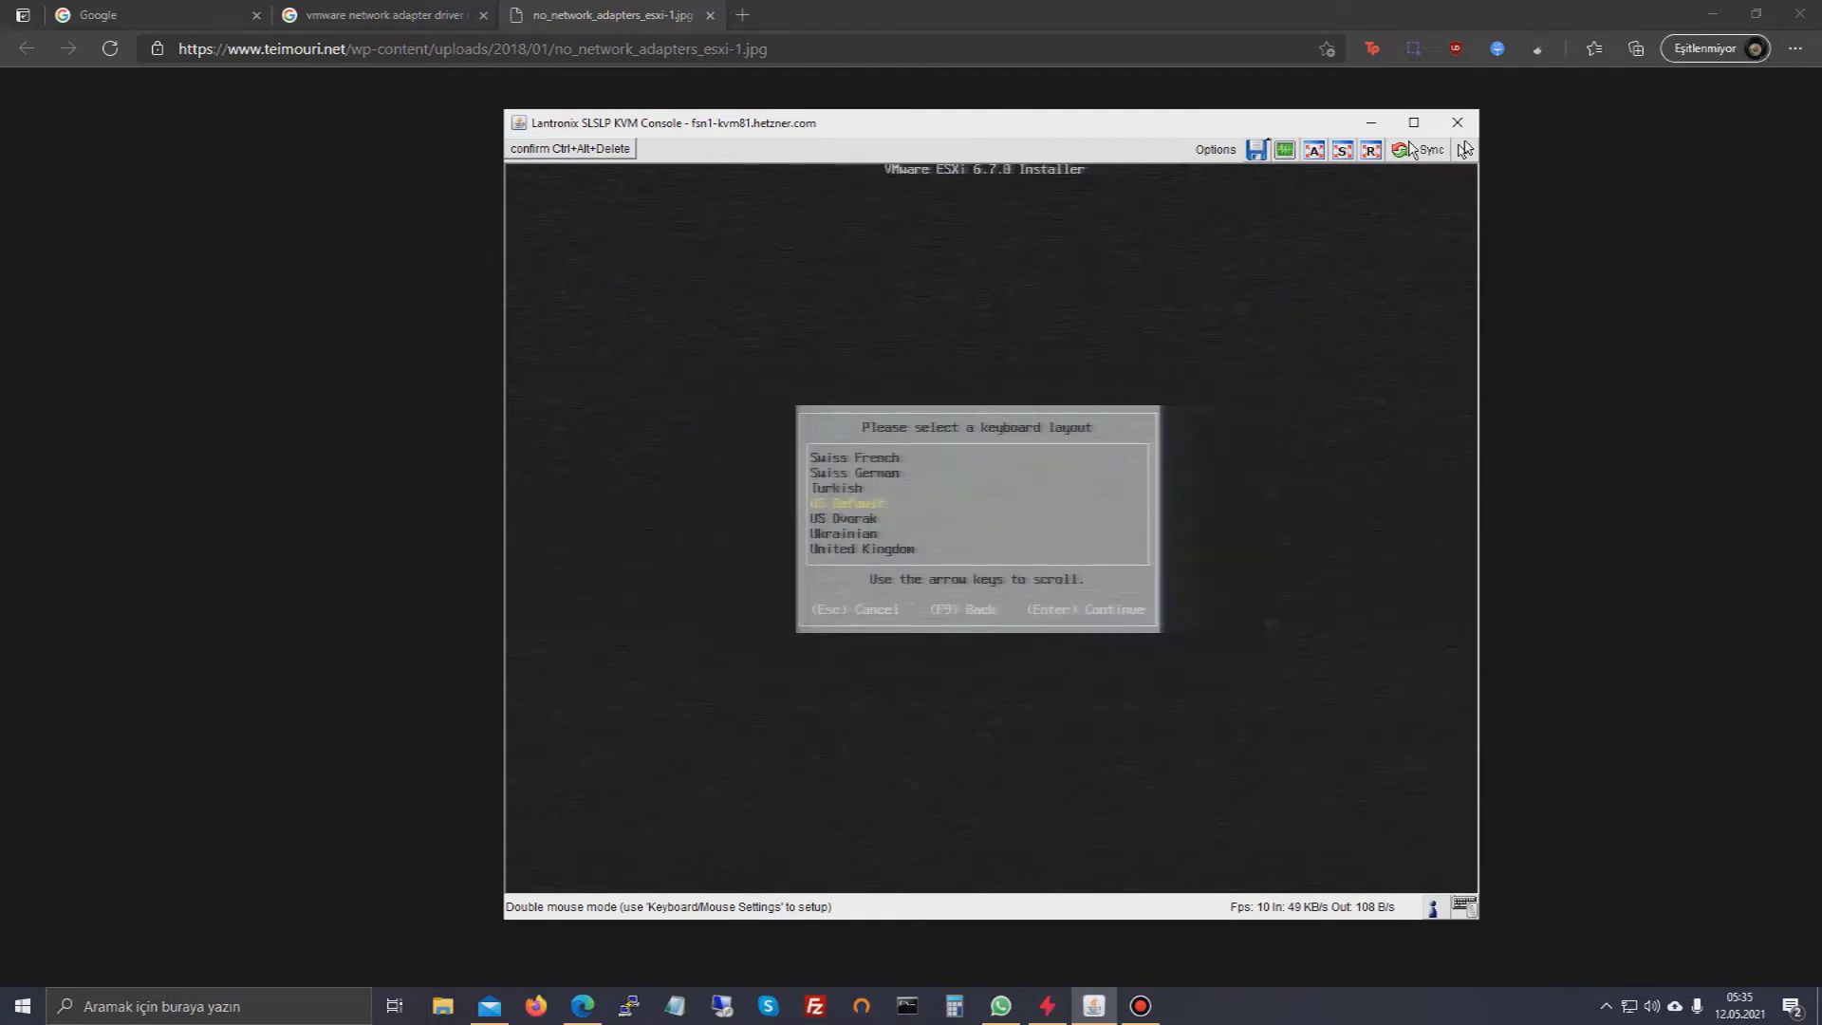
key(Return)
- Enter and confirm the root password, then continue to install confirmation
text(*********)
key(Tab)
text(*********)
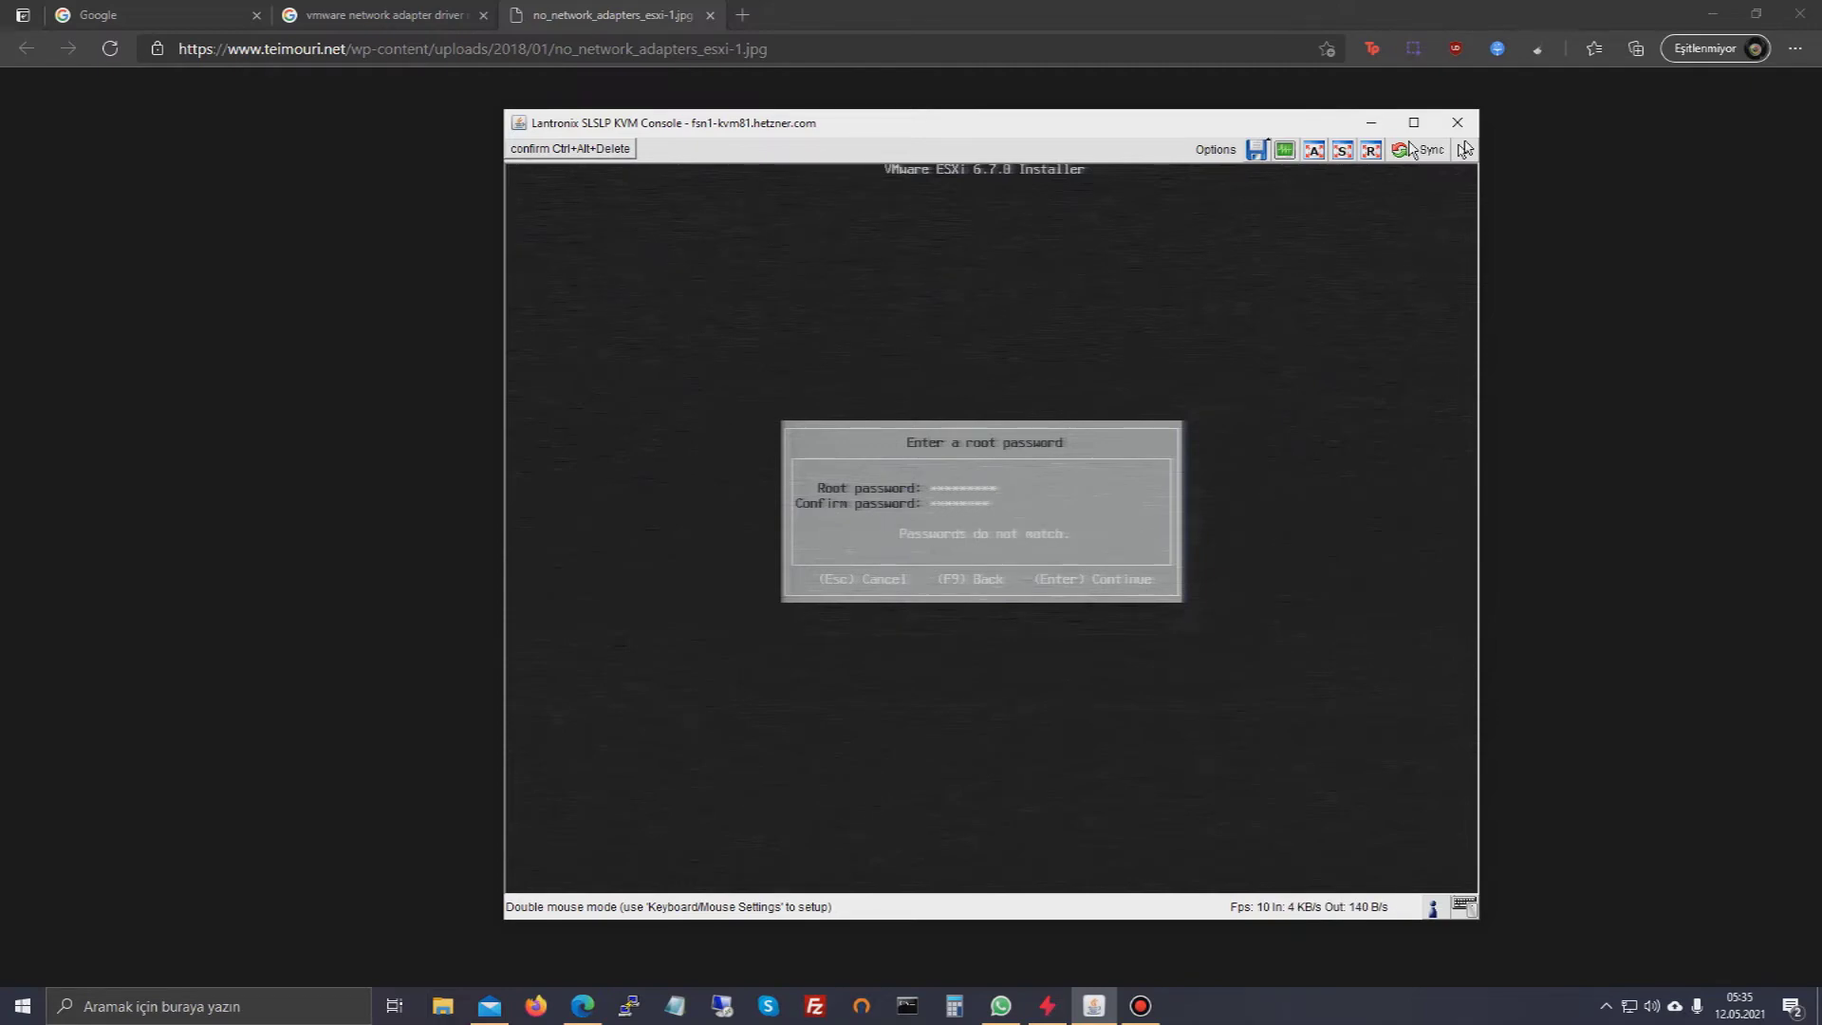
key(Return)
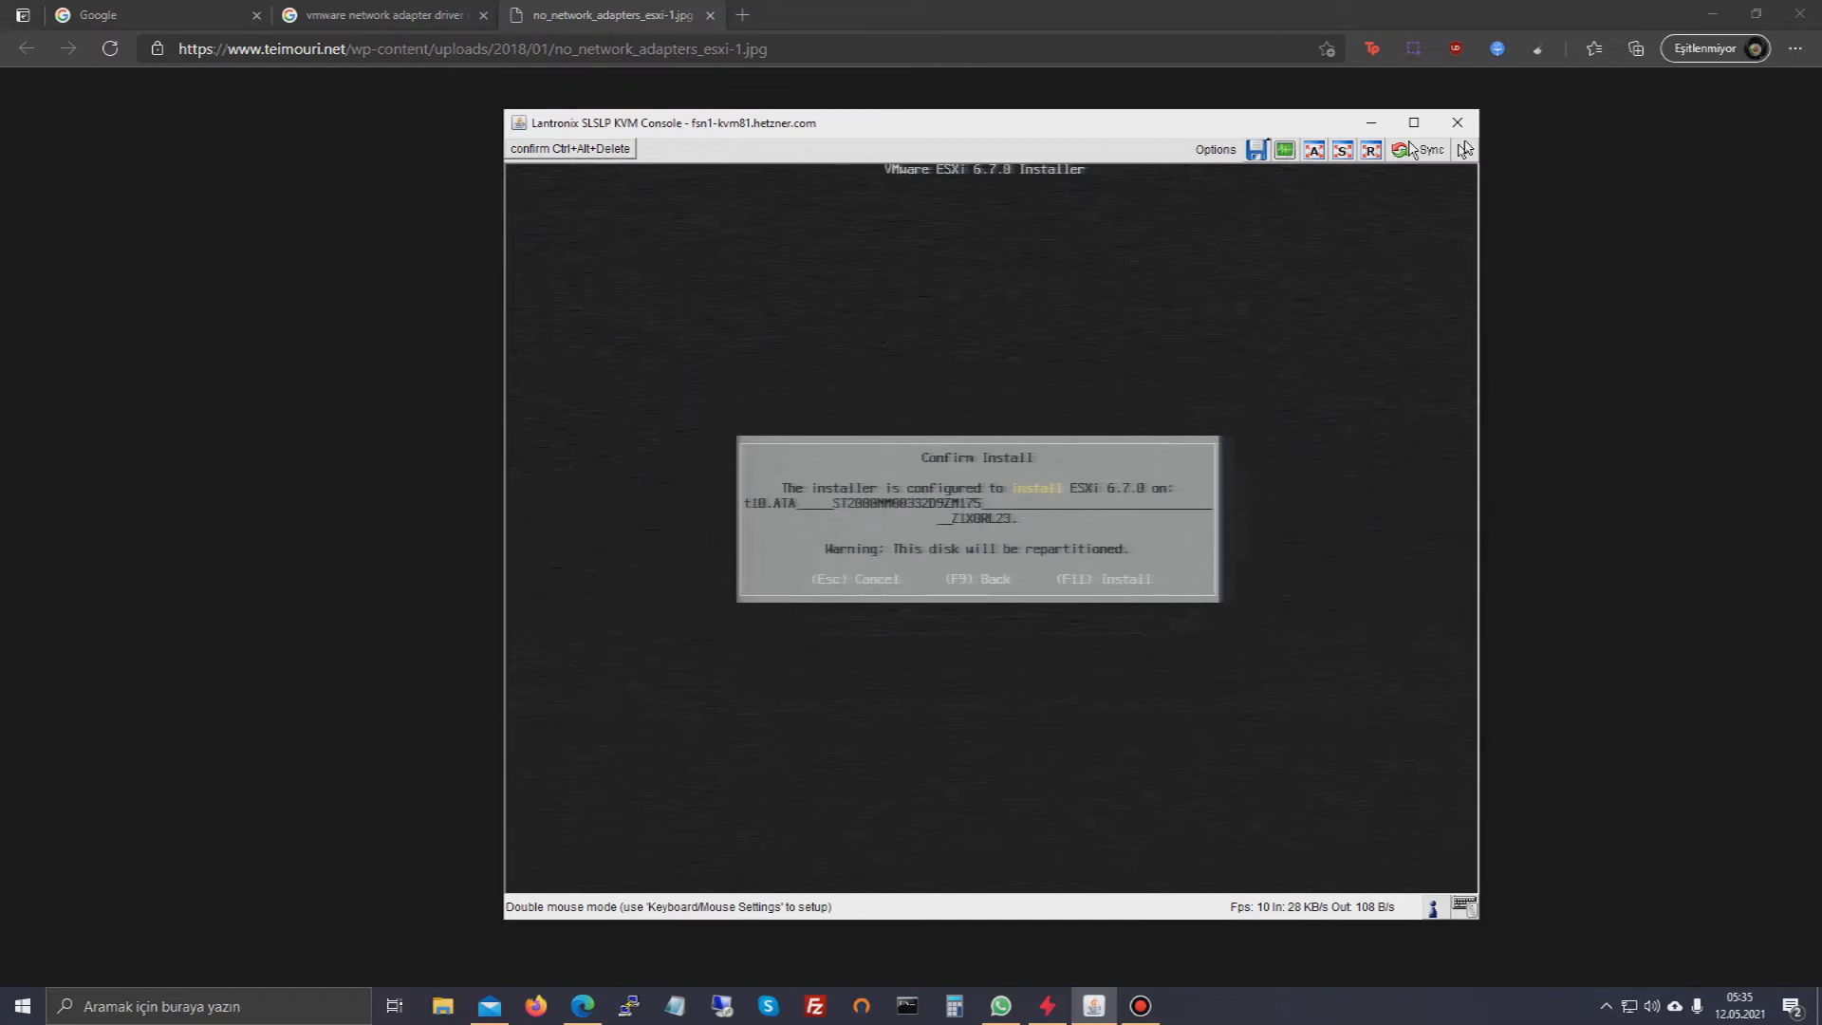
- Install ESXi 6.7.0 on the chosen disk and reboot the server when installation completes
key(F11)
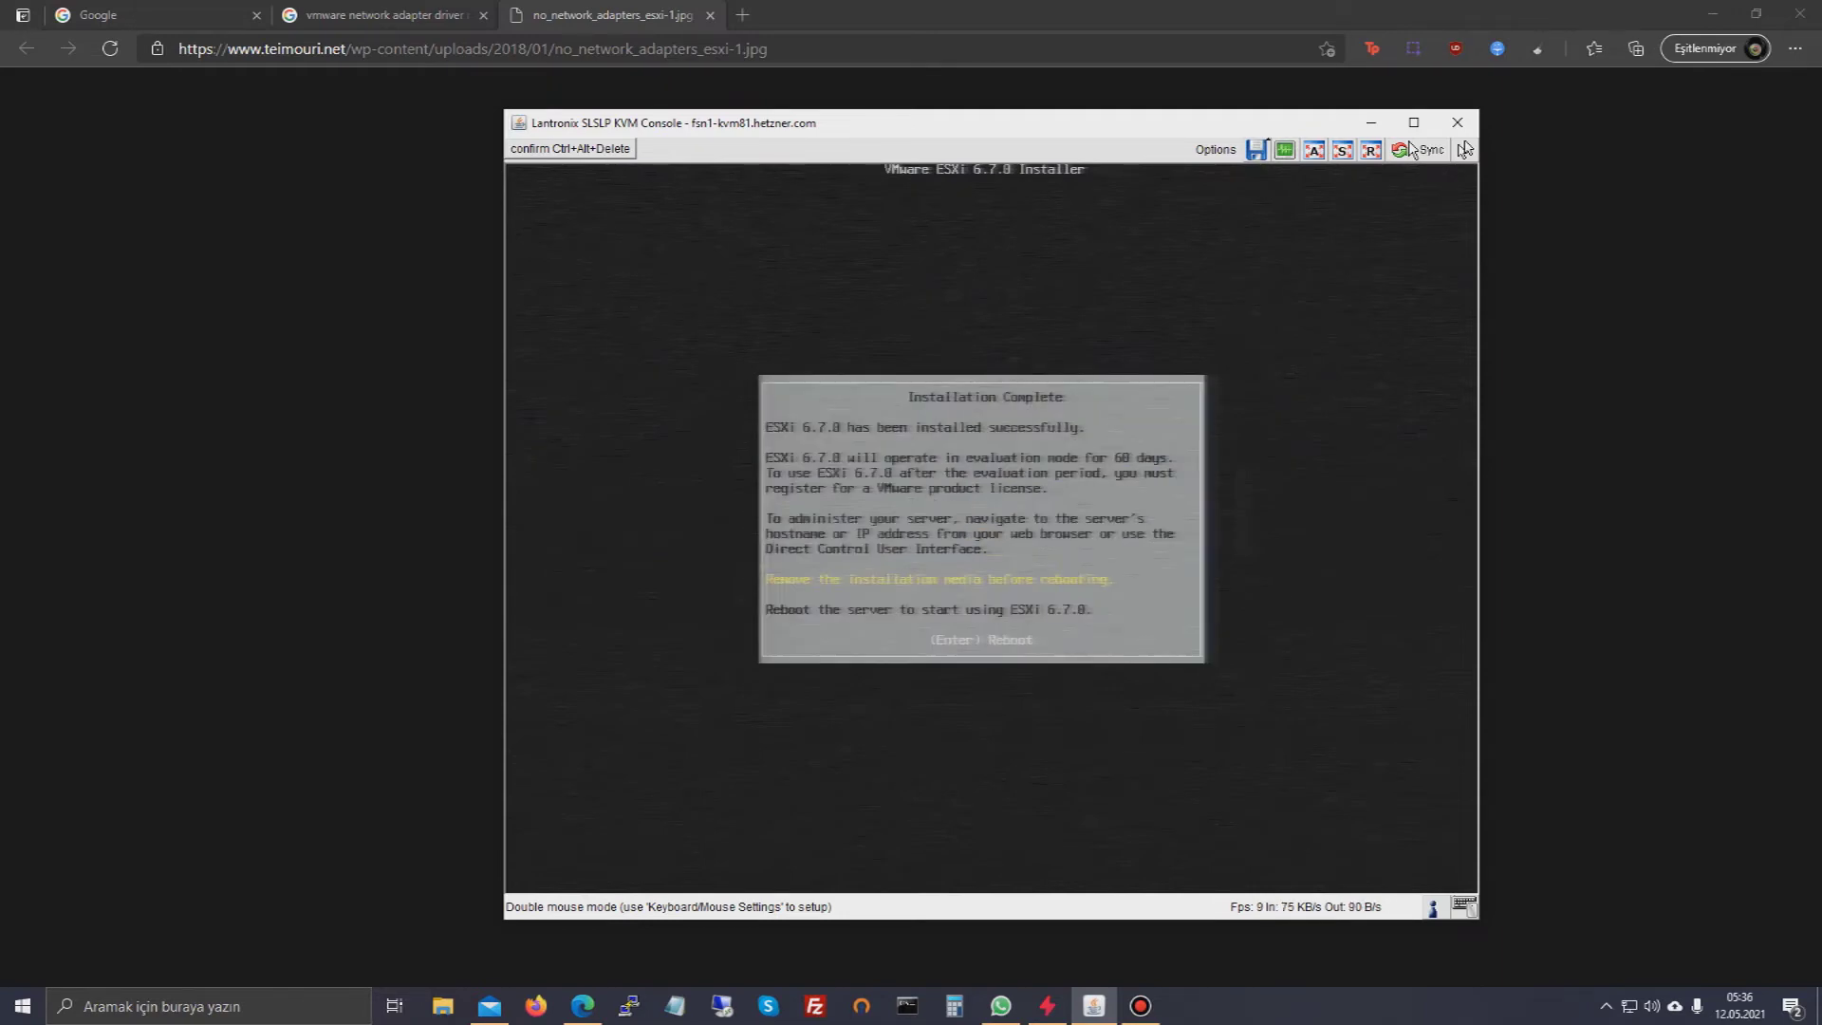
key(Return)
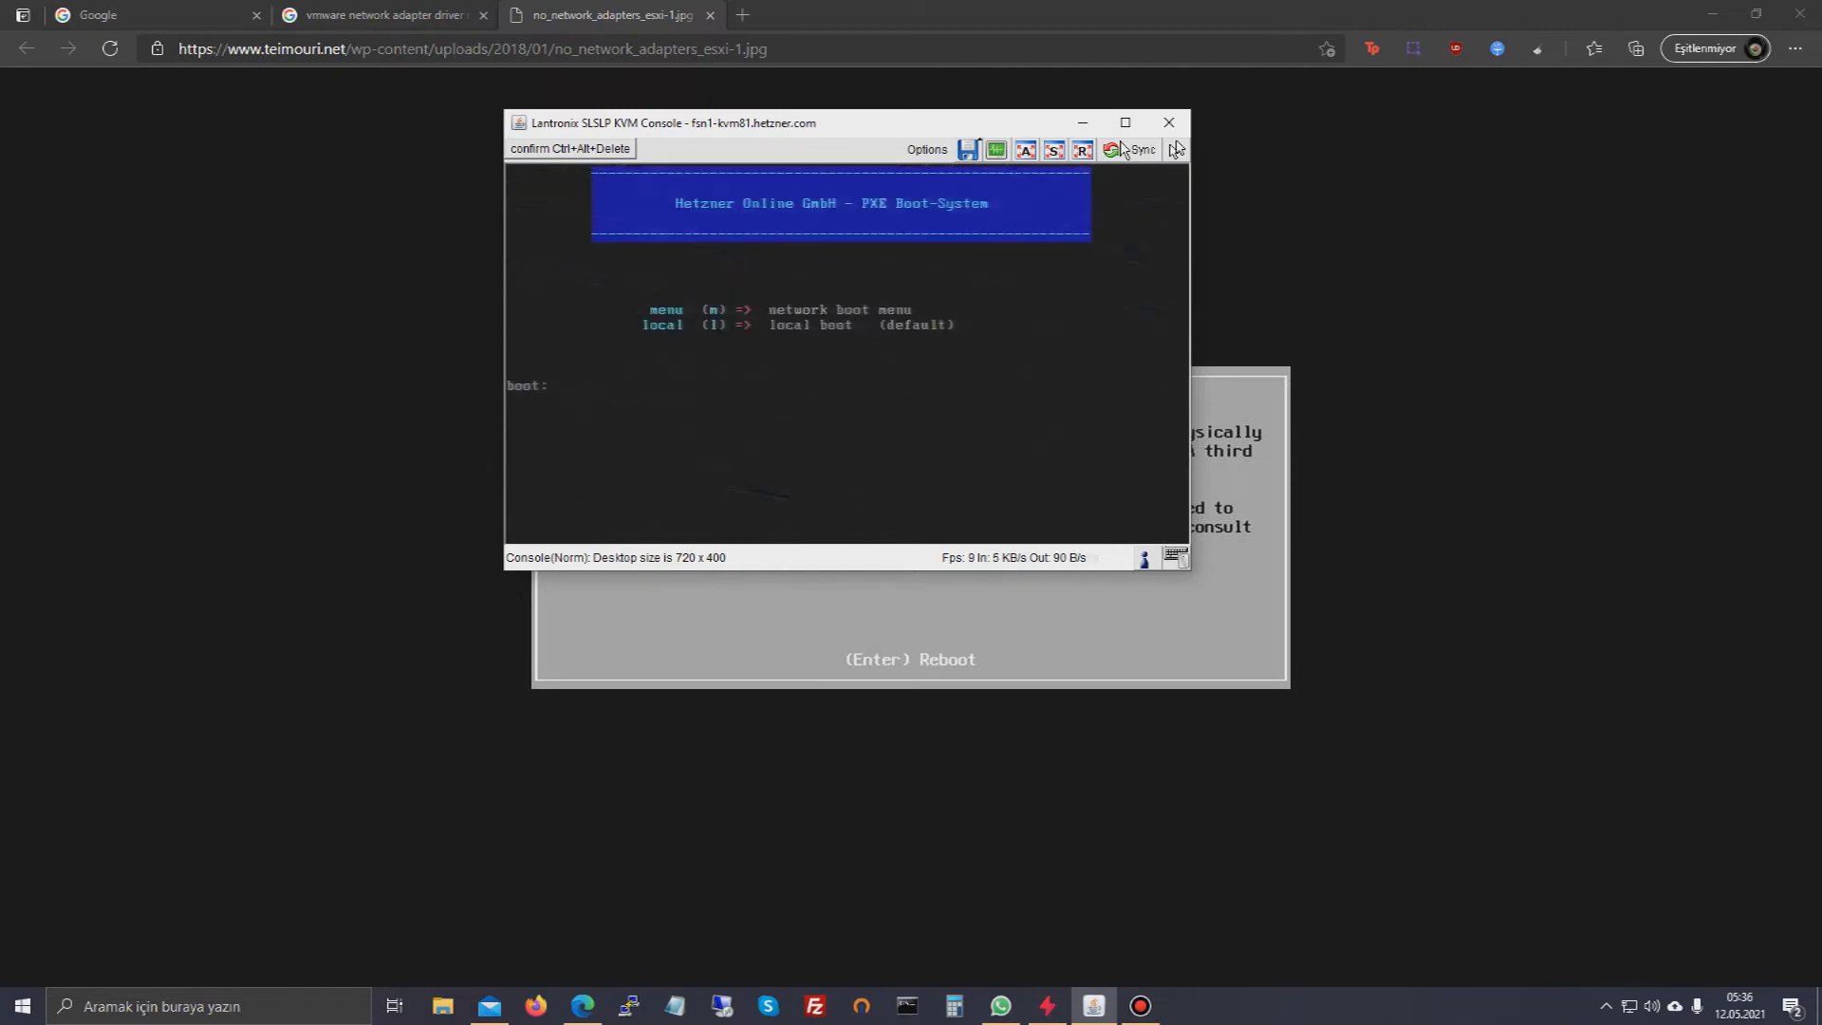
- Boot the server from its local disk by entering l at the Hetzner PXE boot prompt
text(l)
key(Return)
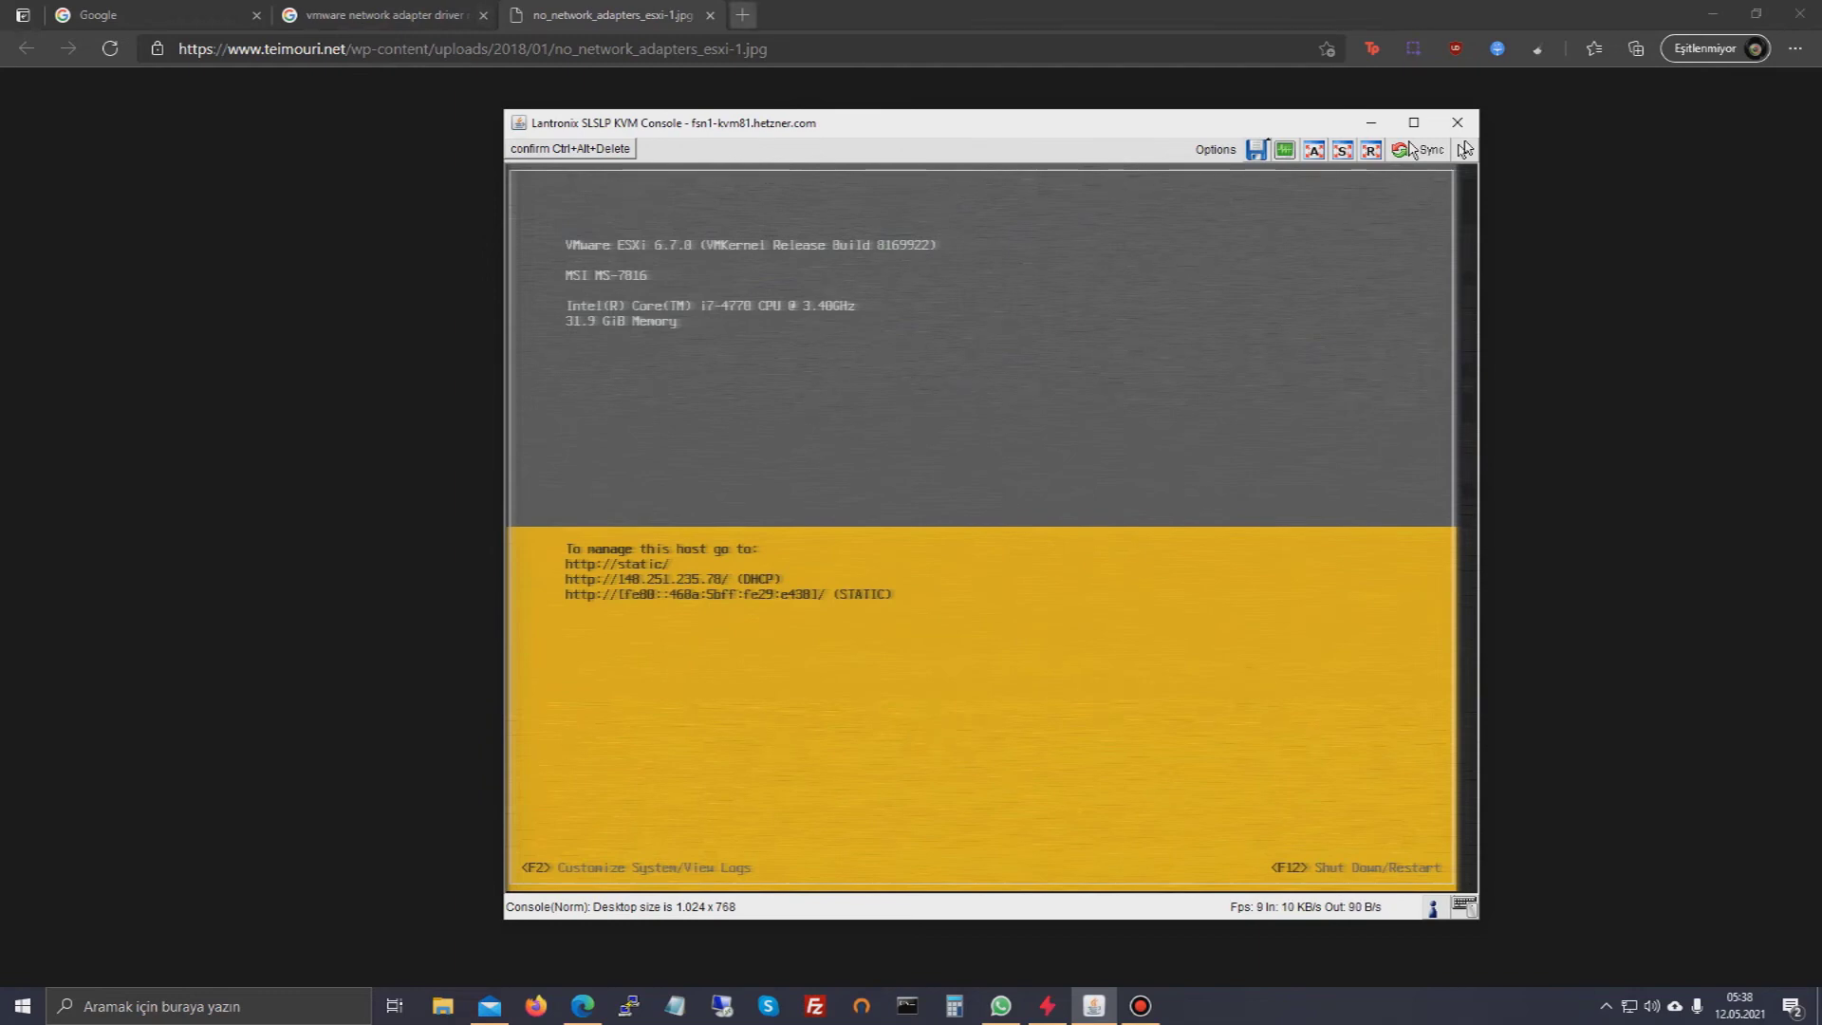
- In a new browser tab, begin entering the host address 148.251
click(742, 15)
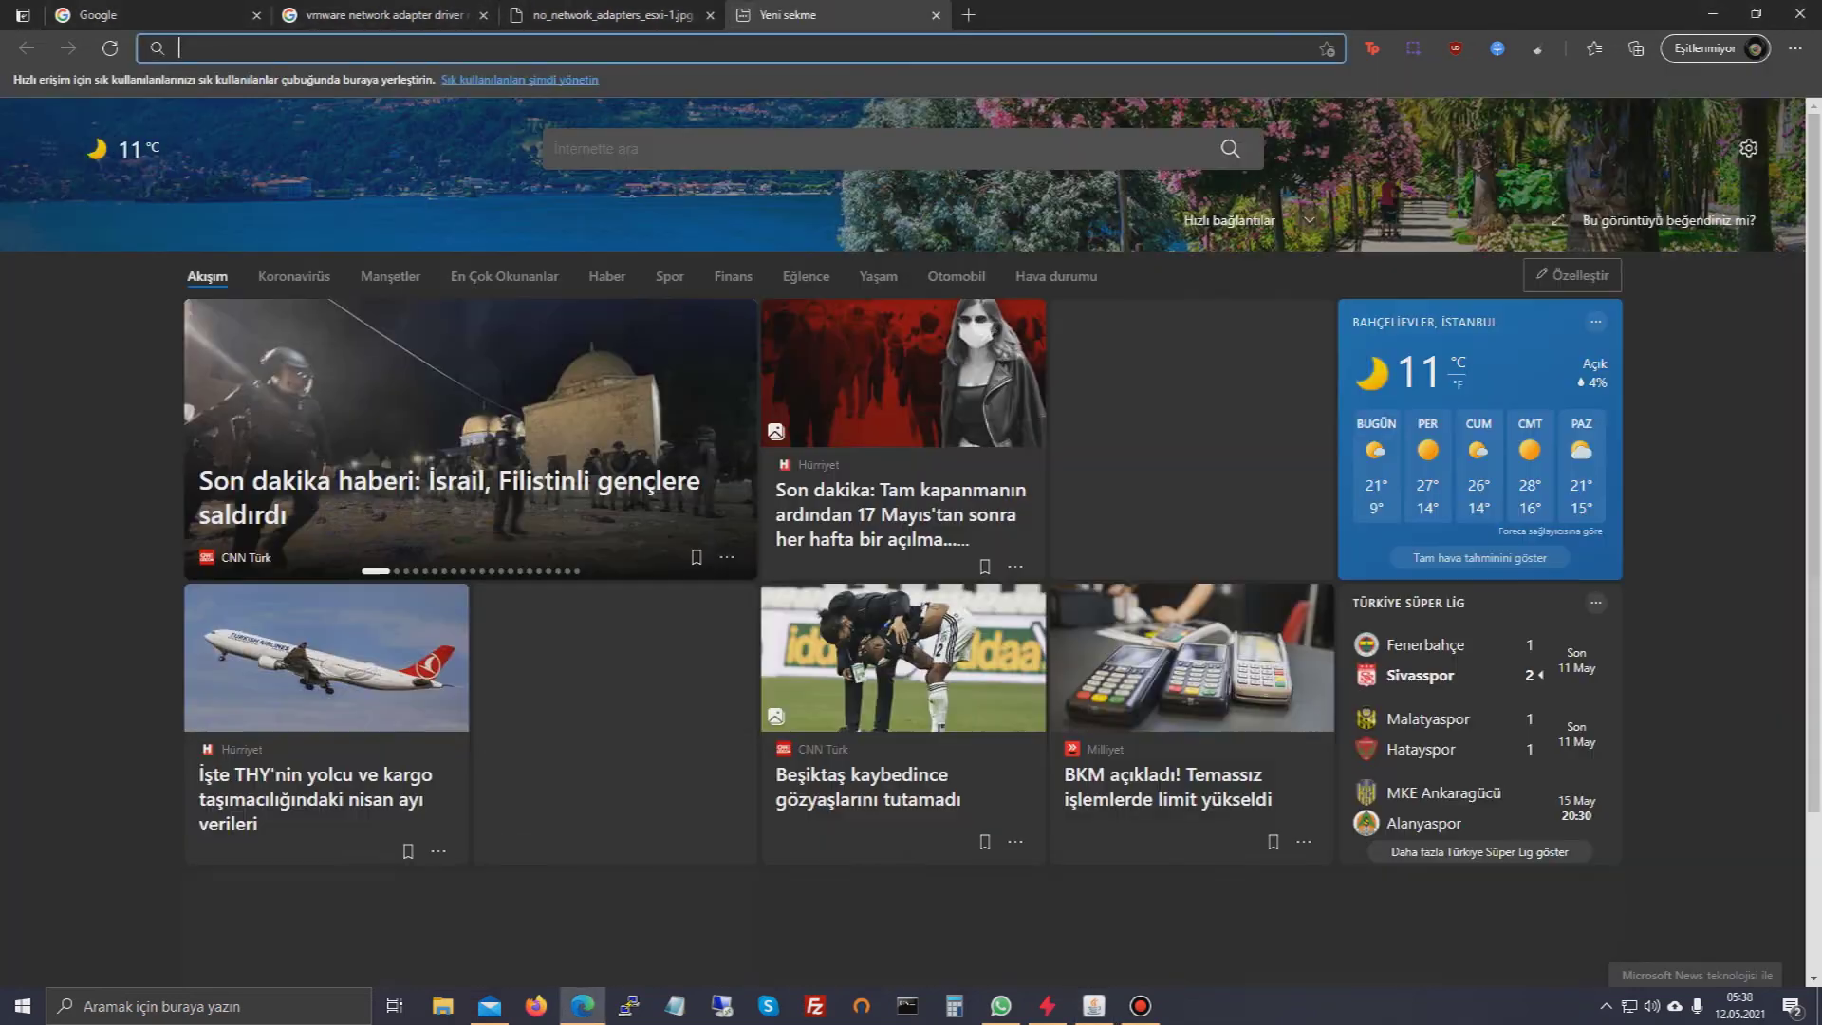
text(.)
key(Down)
text(.)
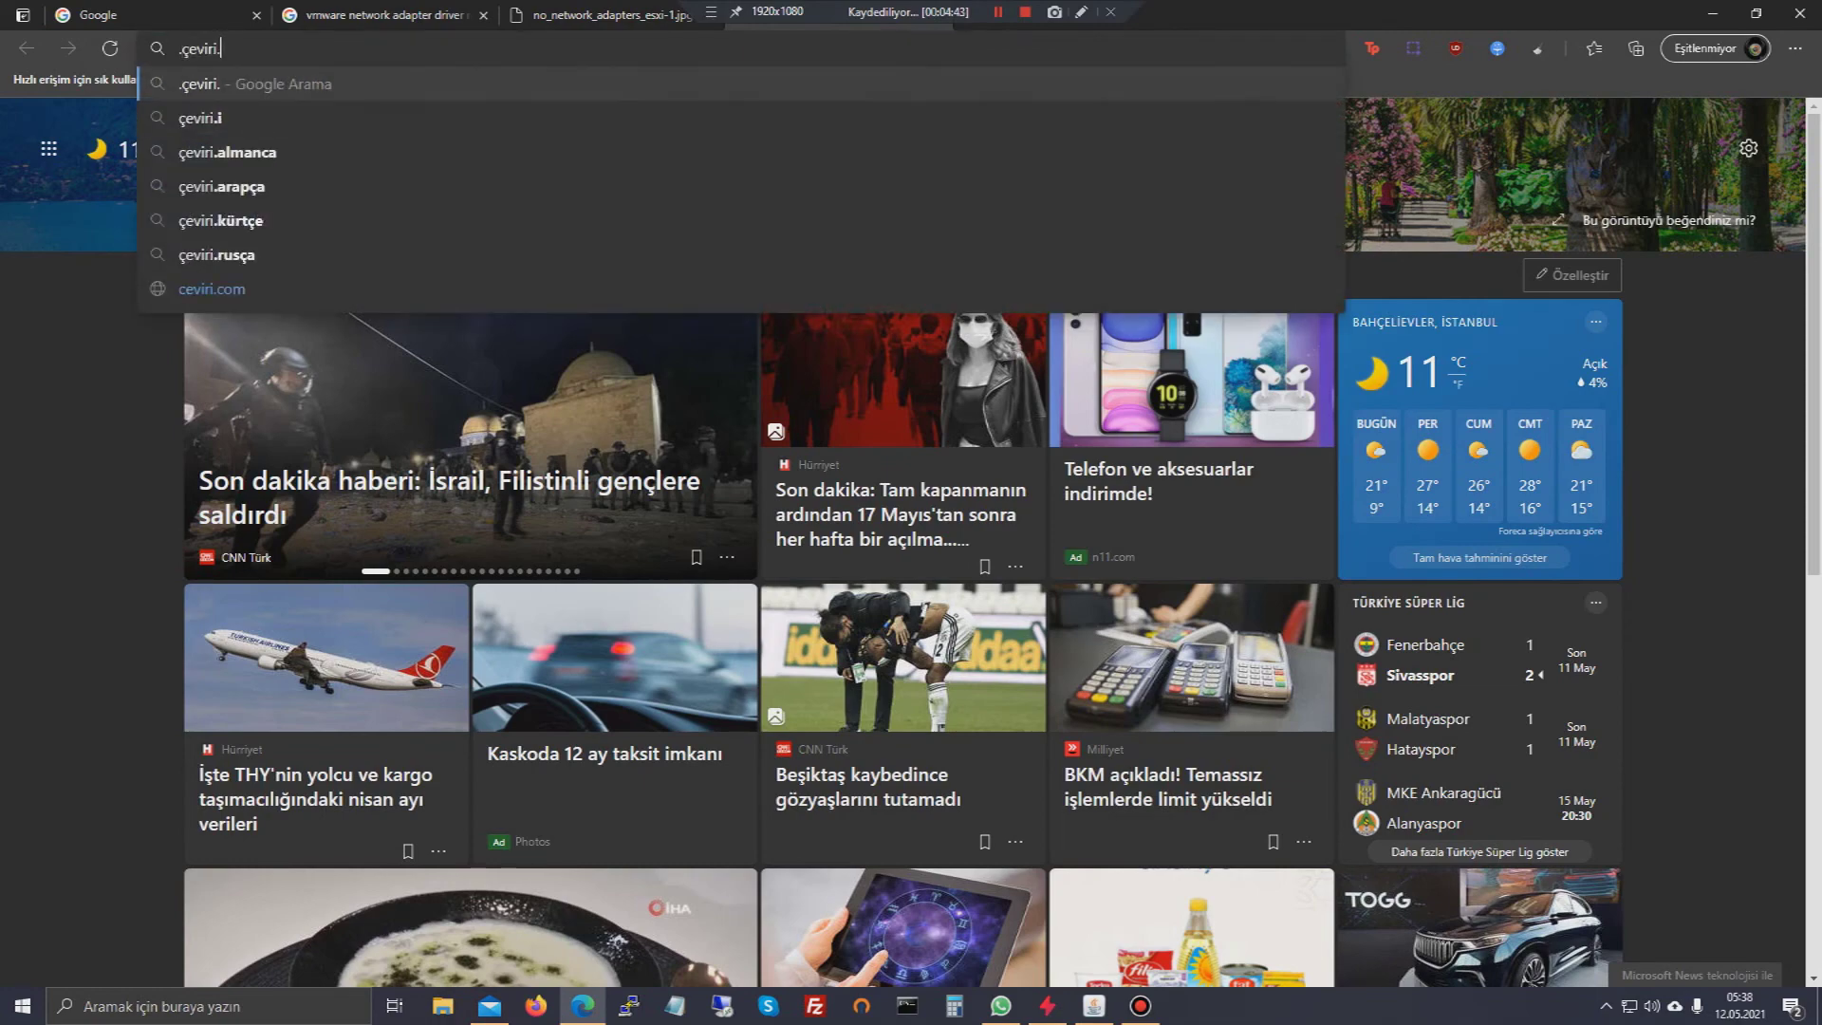
key(ctrl+a)
text(148.2451.)
key(BackSpace)
key(BackSpace)
key(BackSpace)
key(BackSpace)
text(51.)
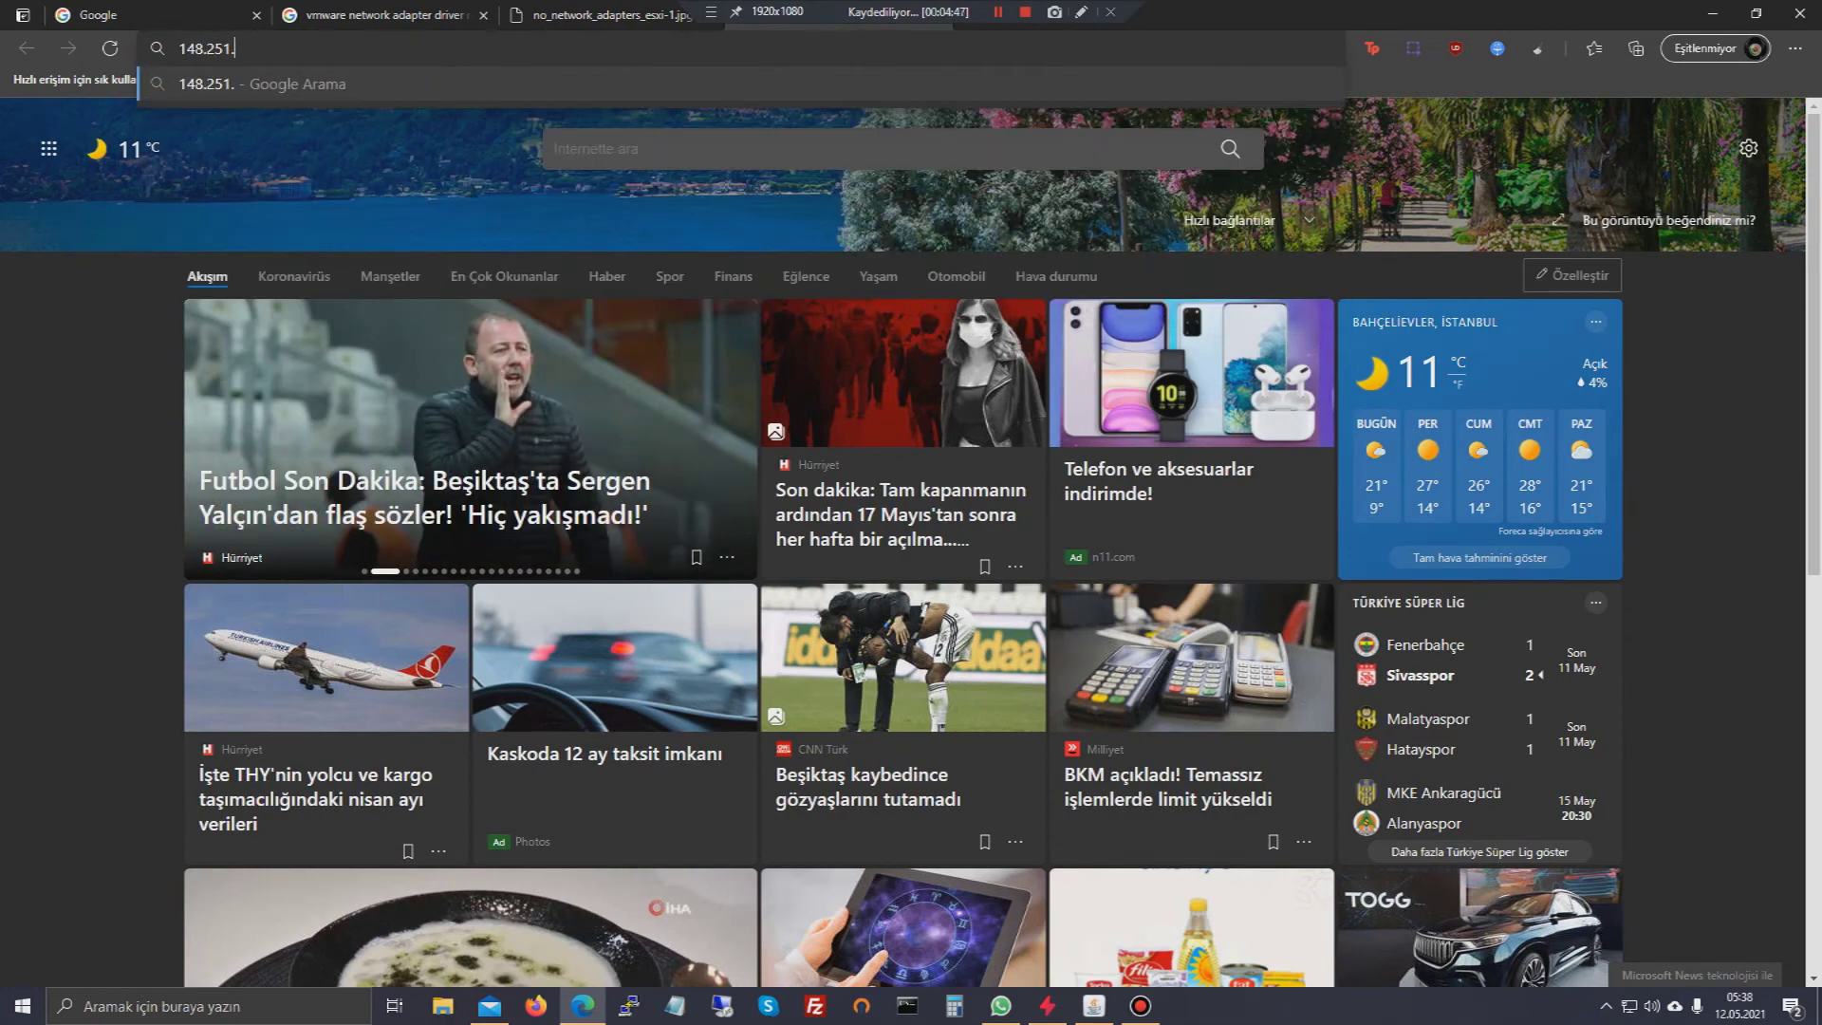
- Complete the address as 148.251.235.78, load it, and proceed past the certificate warning
click(1093, 1006)
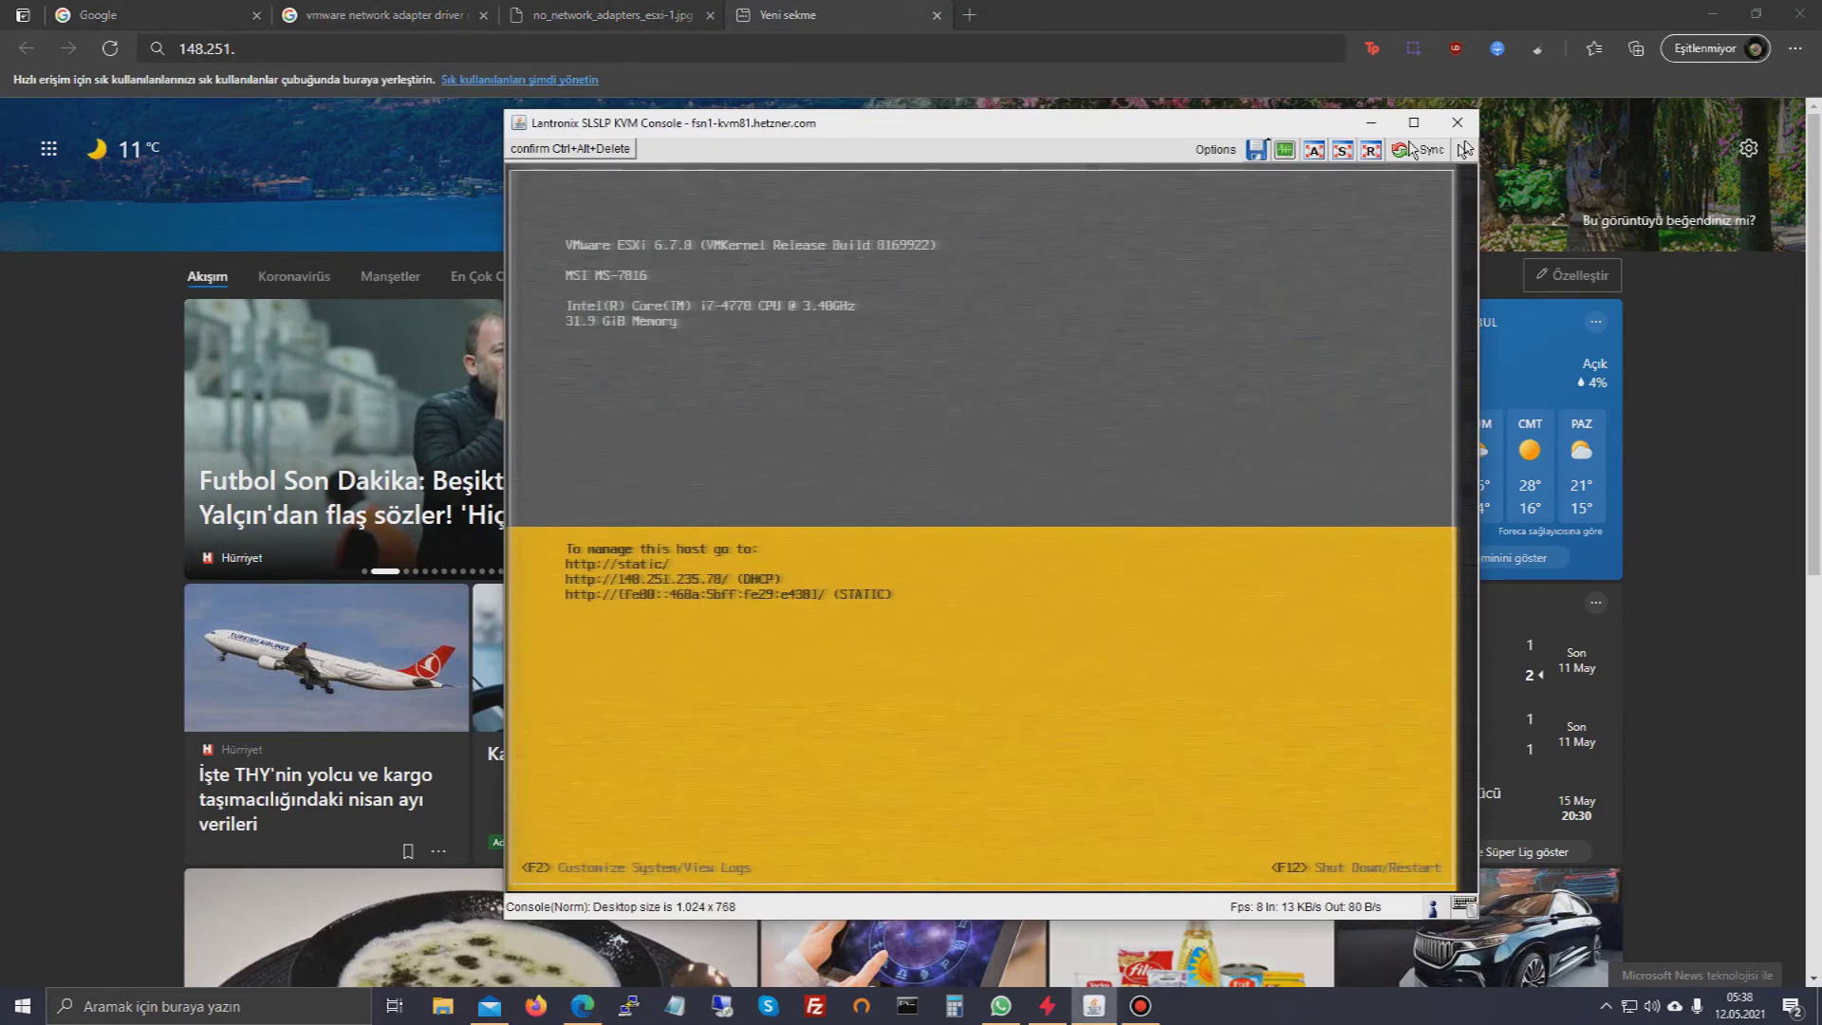
double_click(241, 48)
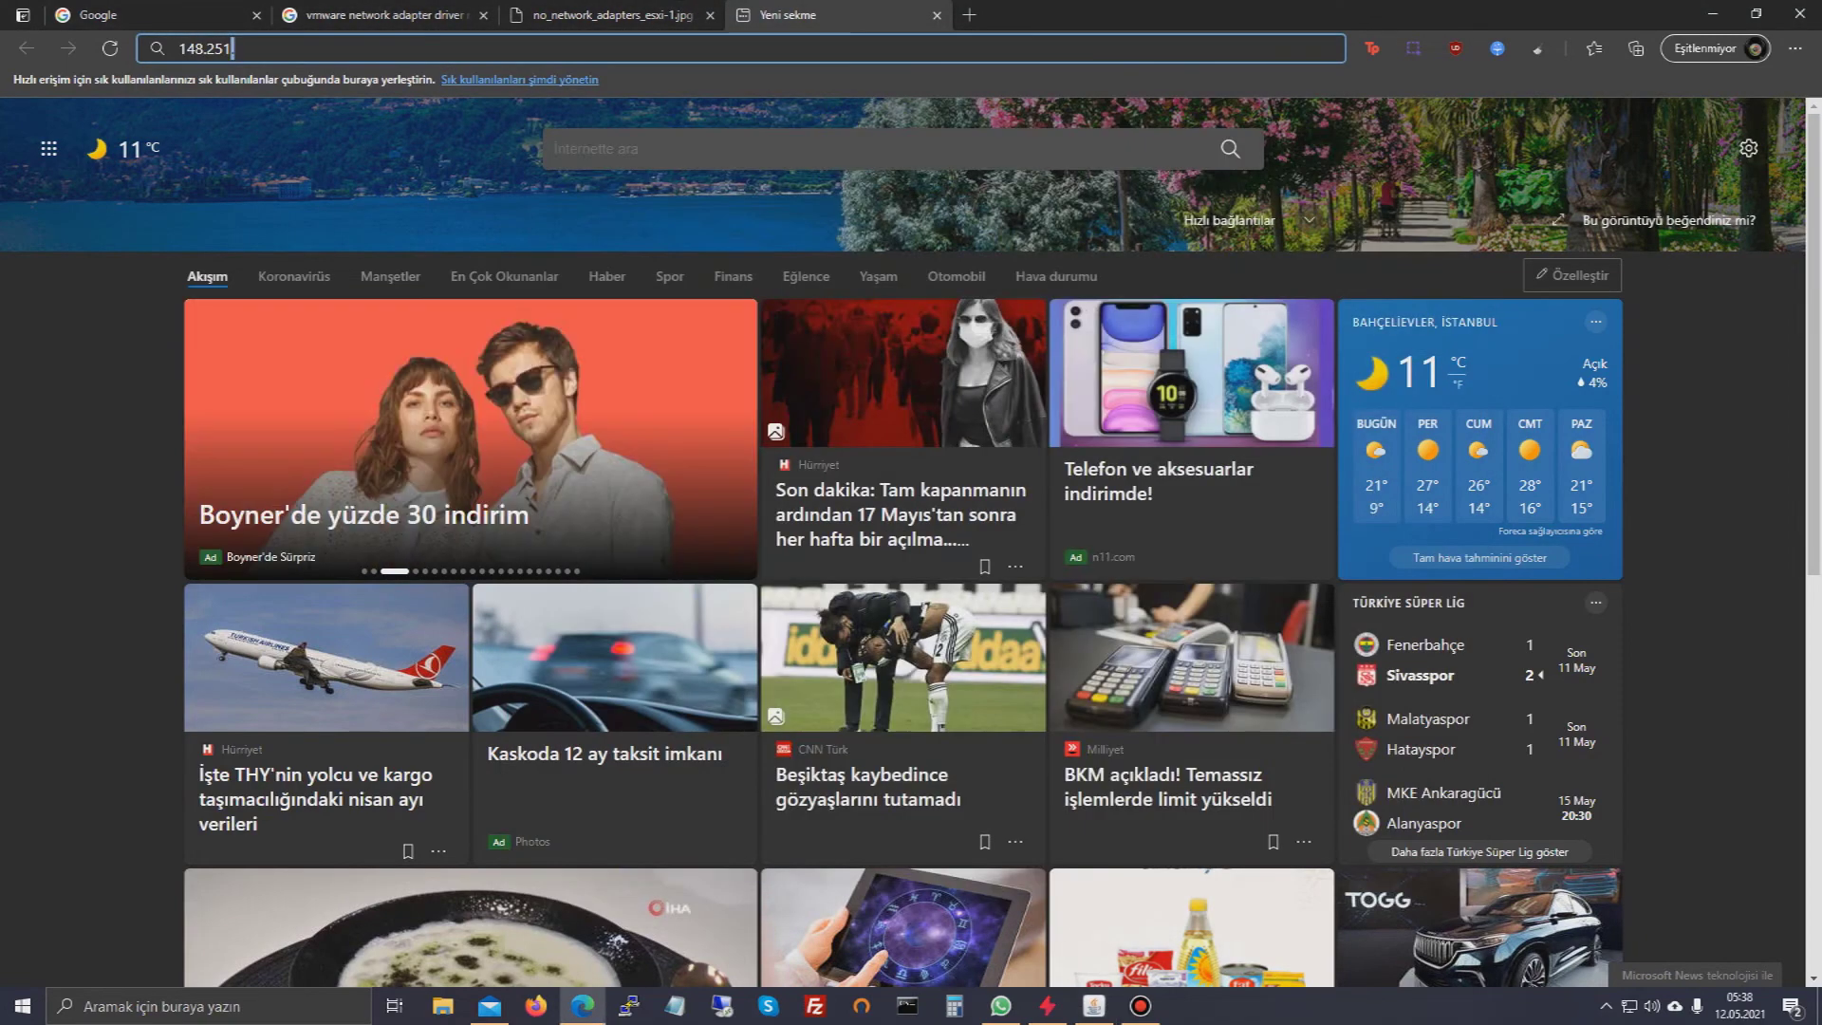
text(235.78)
key(Return)
click(665, 491)
click(683, 635)
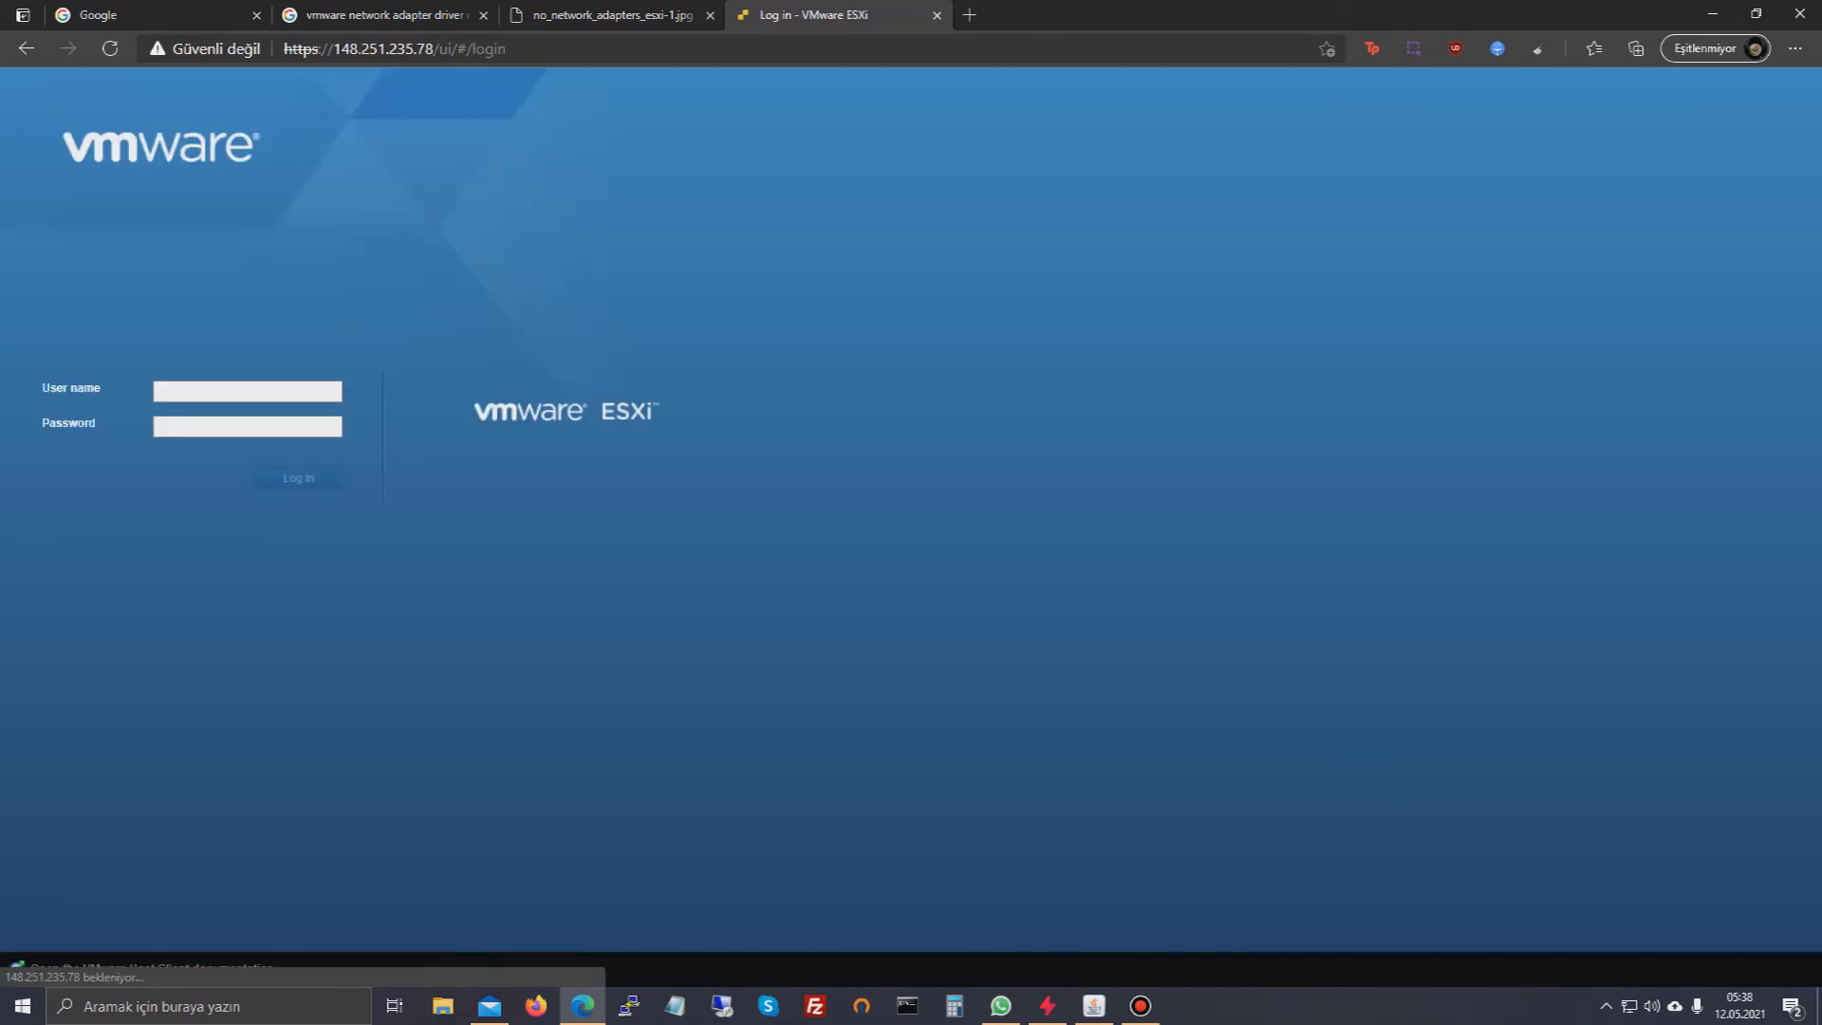
- Log in as root with the host password and decline joining the Customer Experience Improvement Program
text(root)
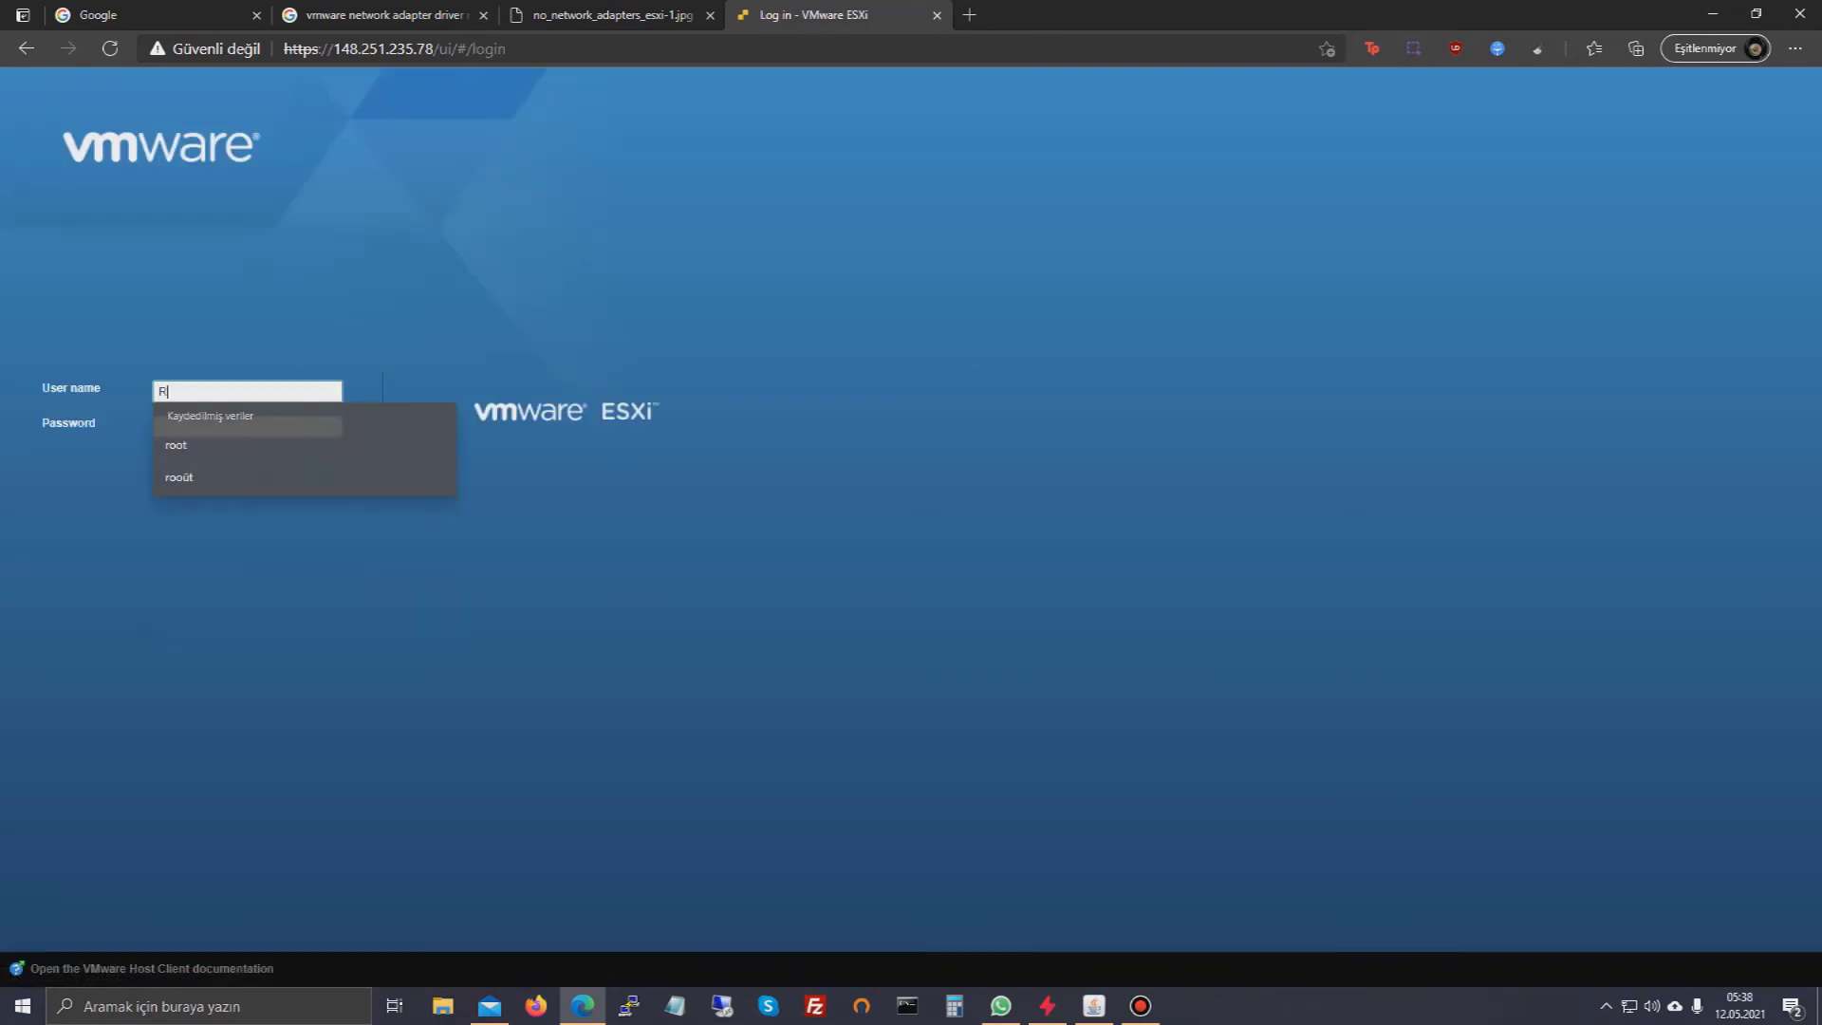
key(Tab)
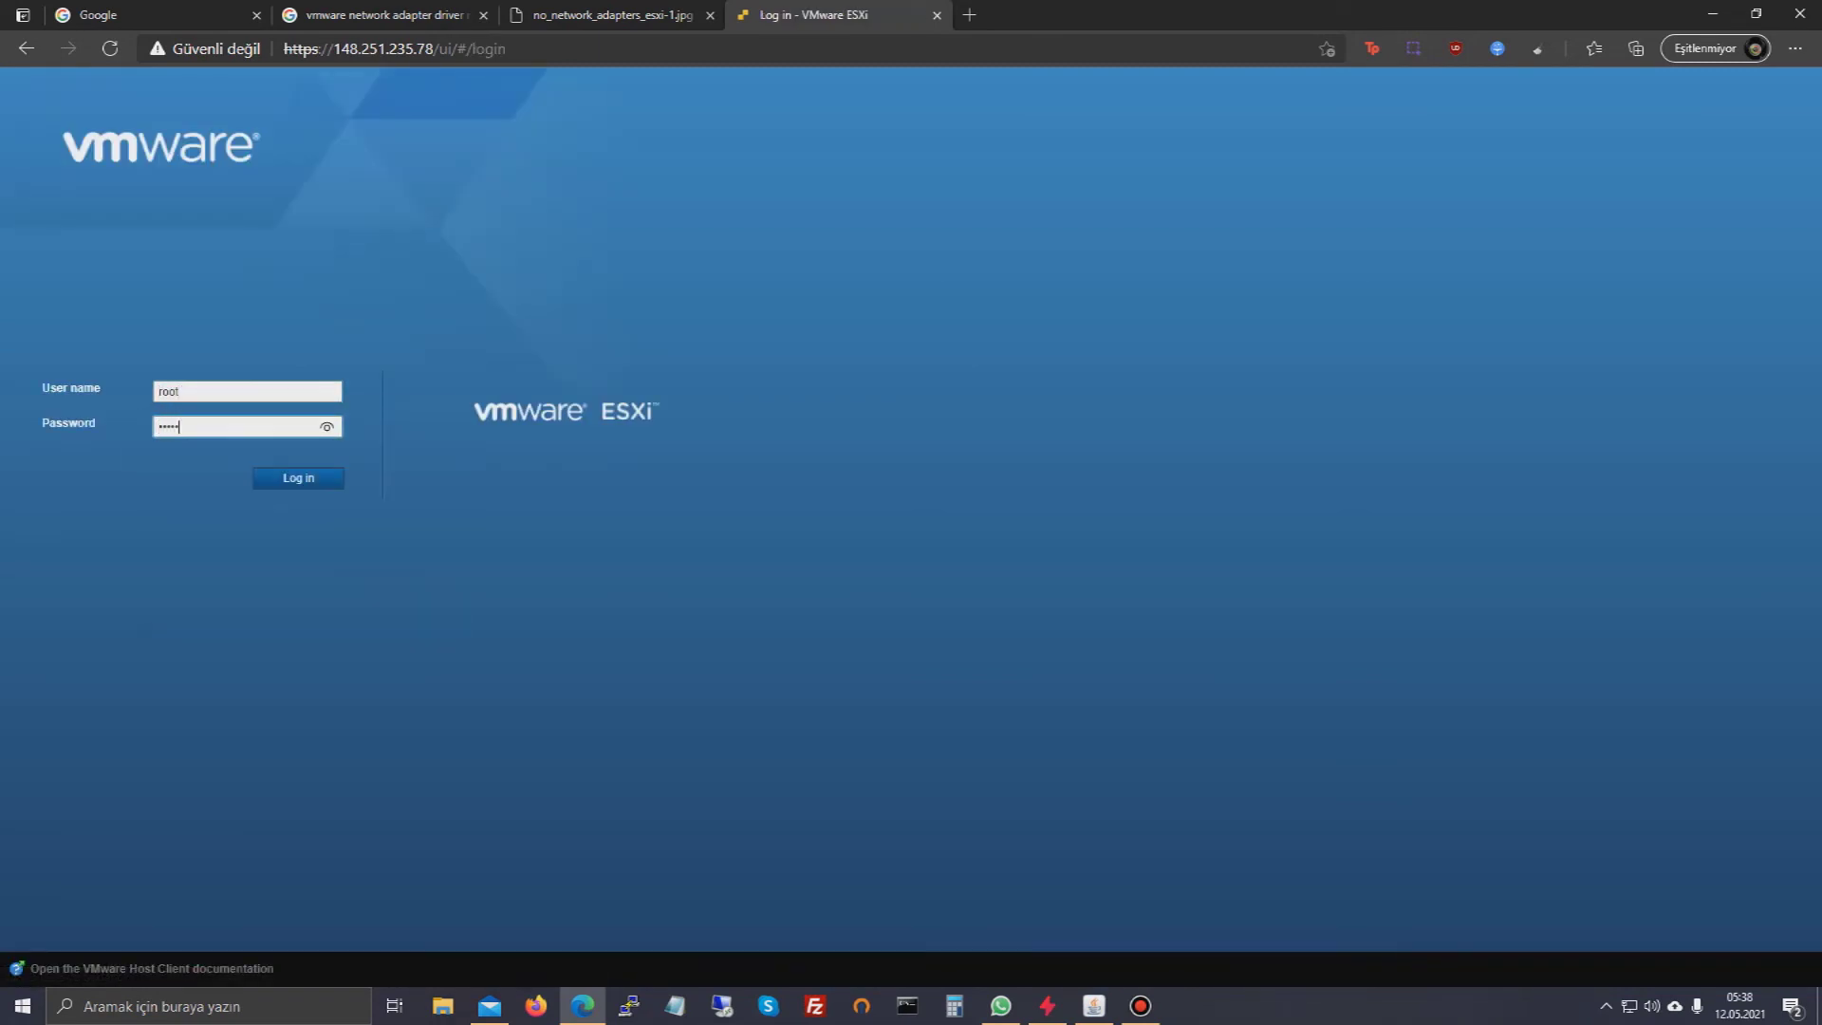
key(Return)
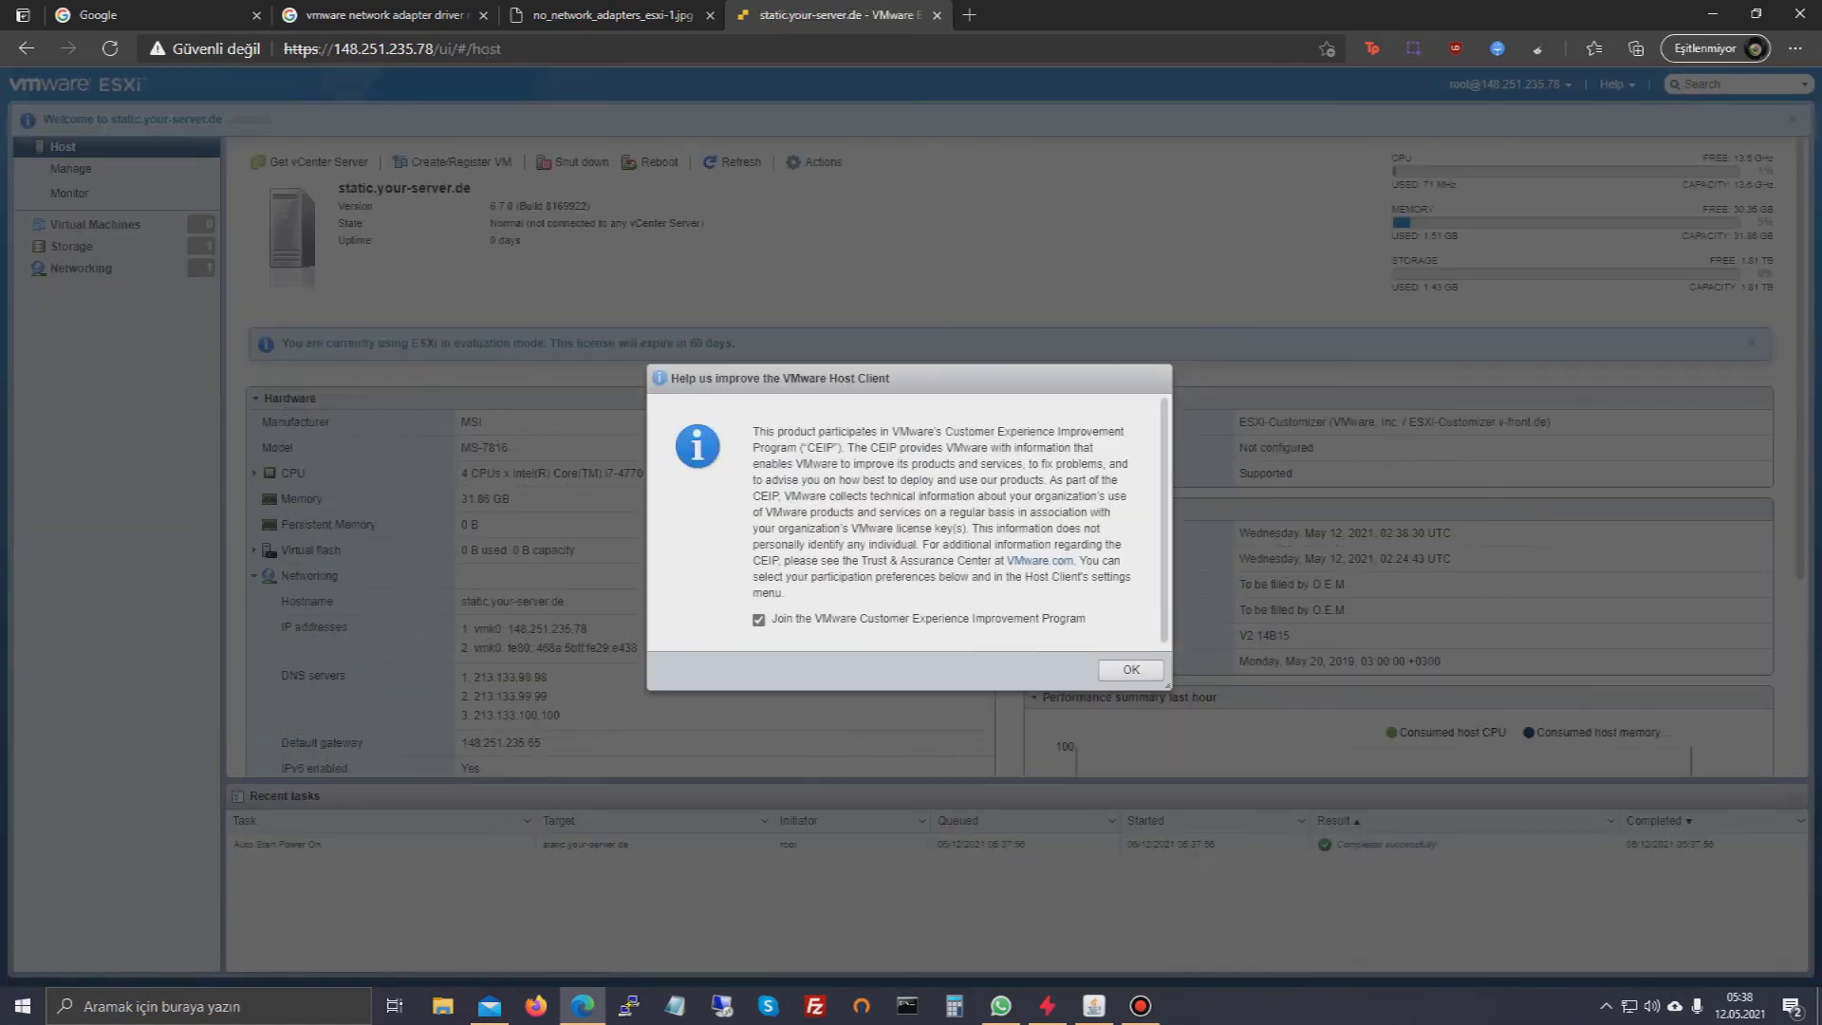
click(758, 619)
click(1131, 669)
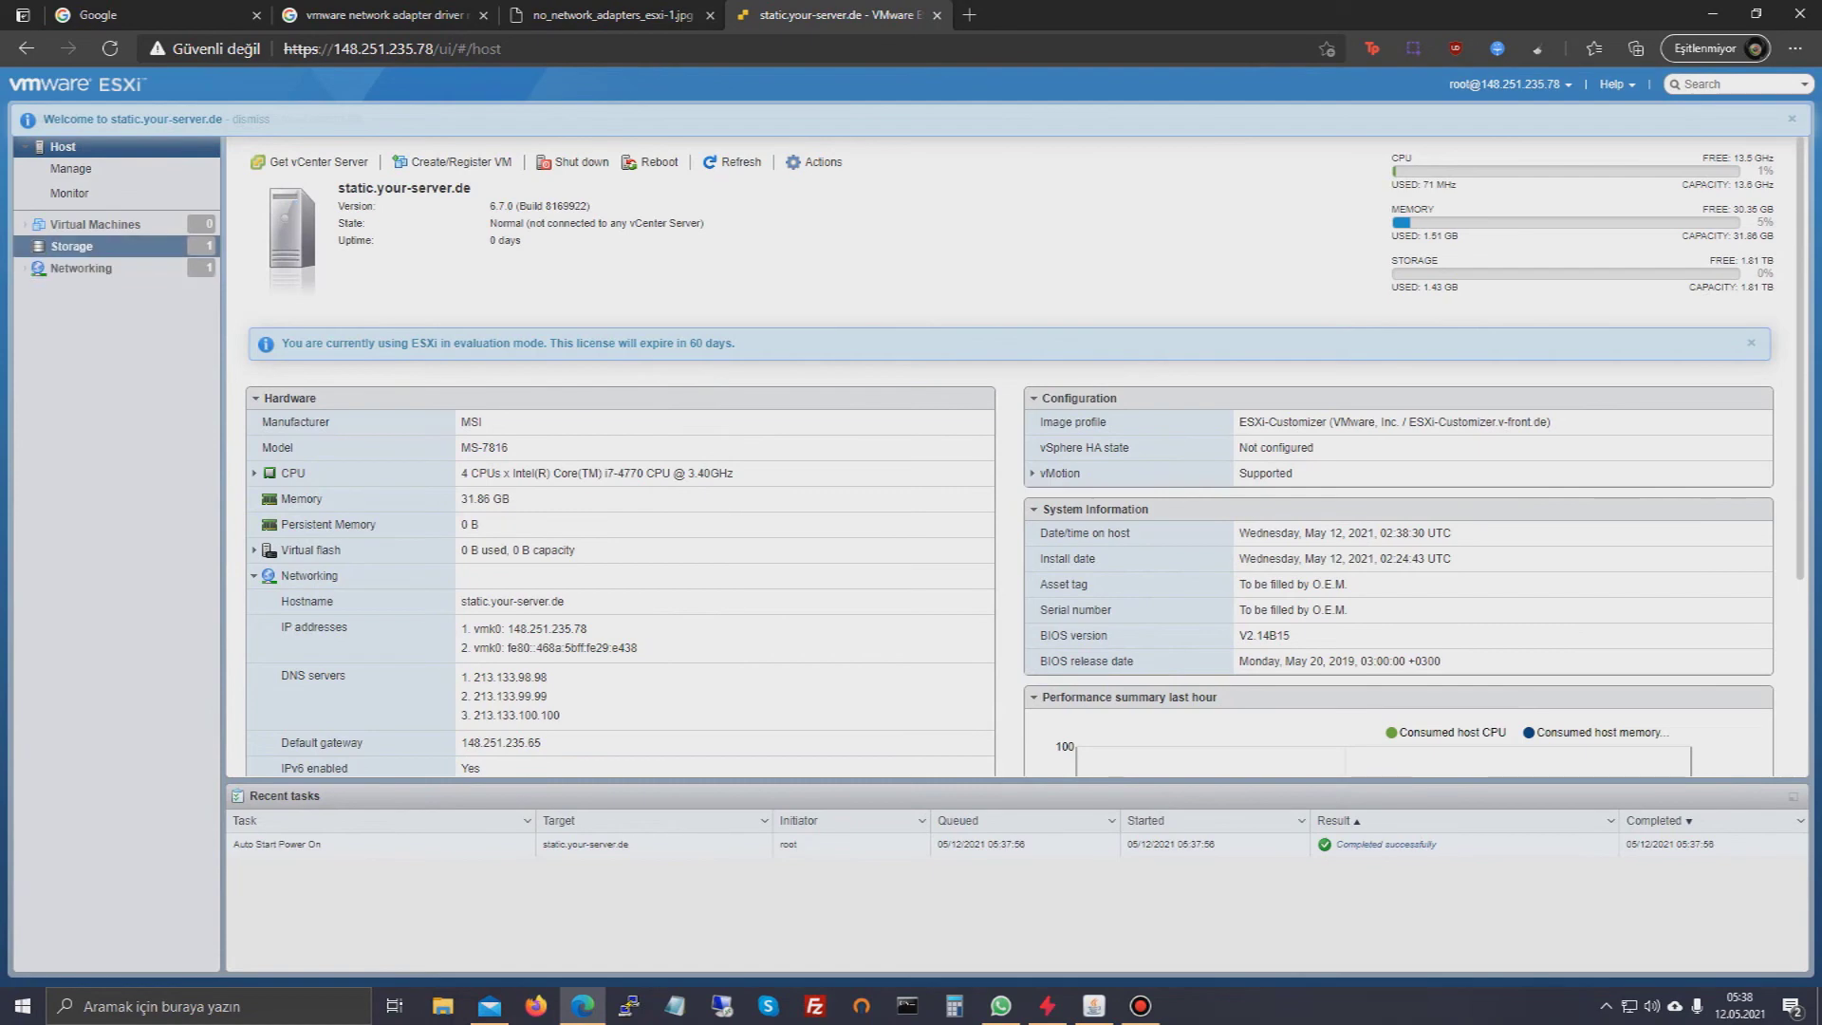
click(95, 224)
- Create datastore DİSK2 as a full-disk VMFS 6 volume on the local disk, confirming the erase
click(71, 246)
right_click(76, 247)
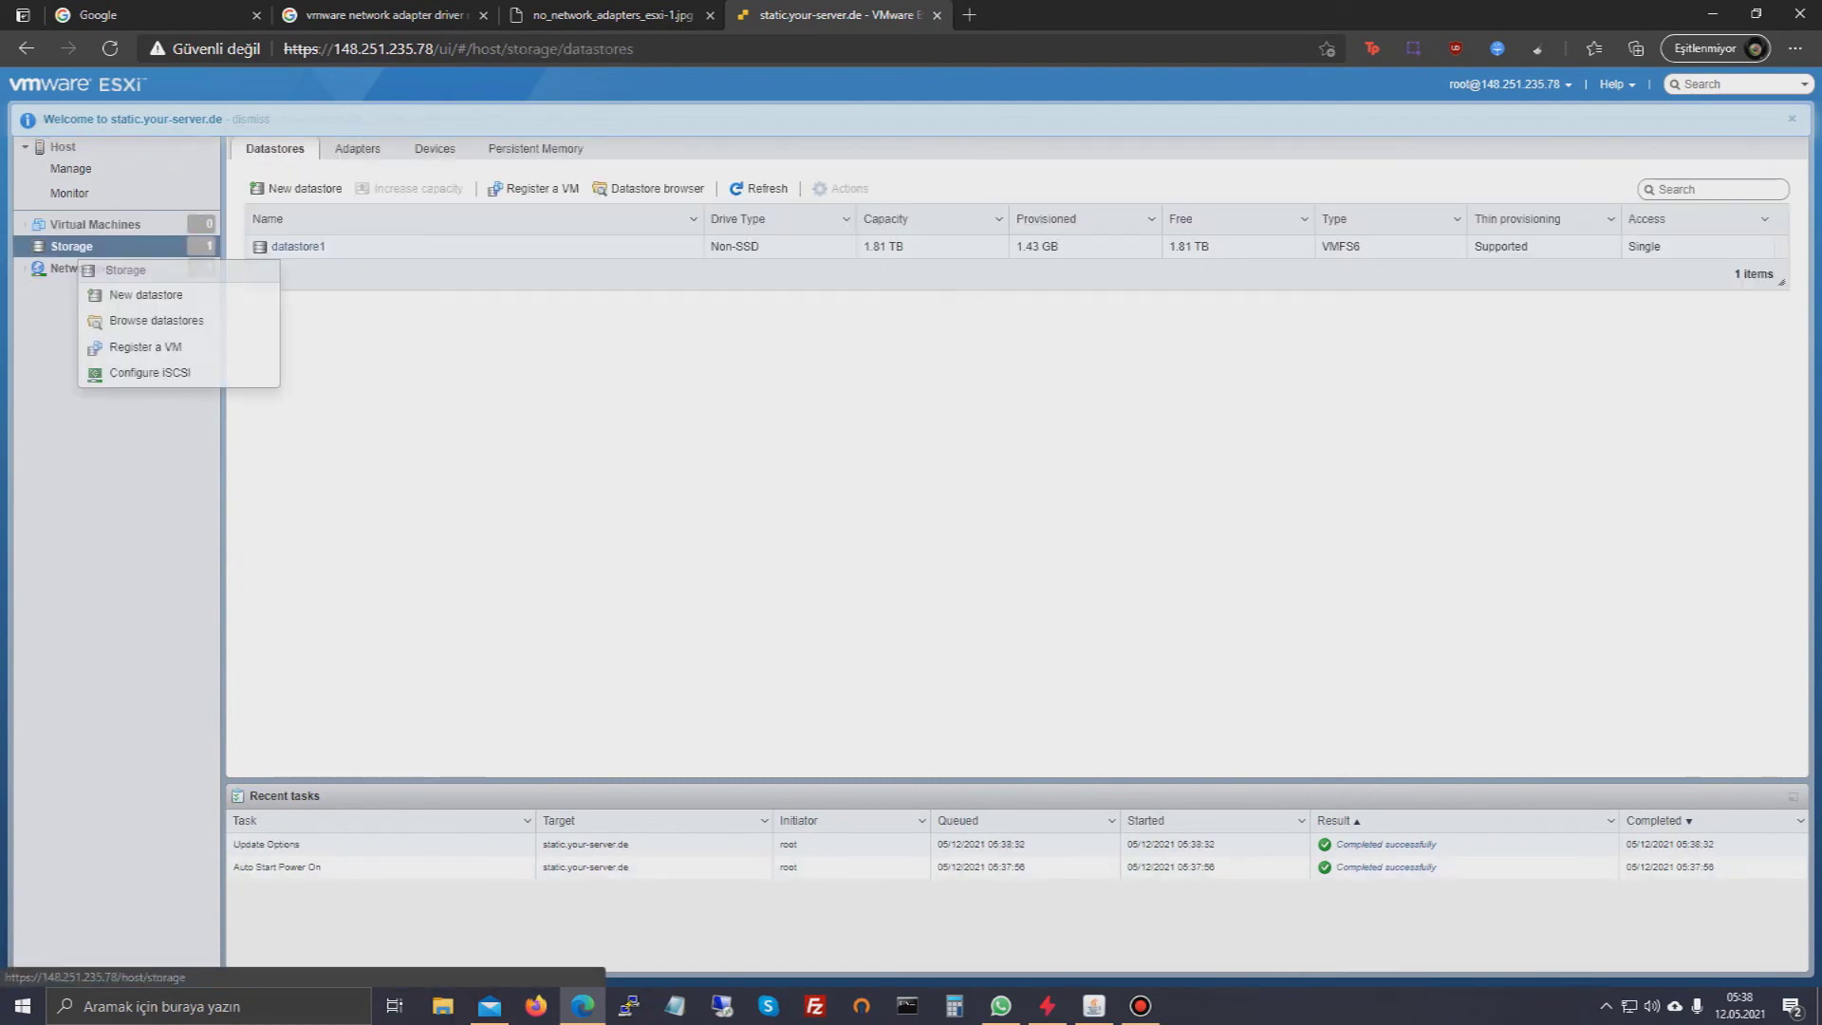
click(145, 295)
click(1156, 790)
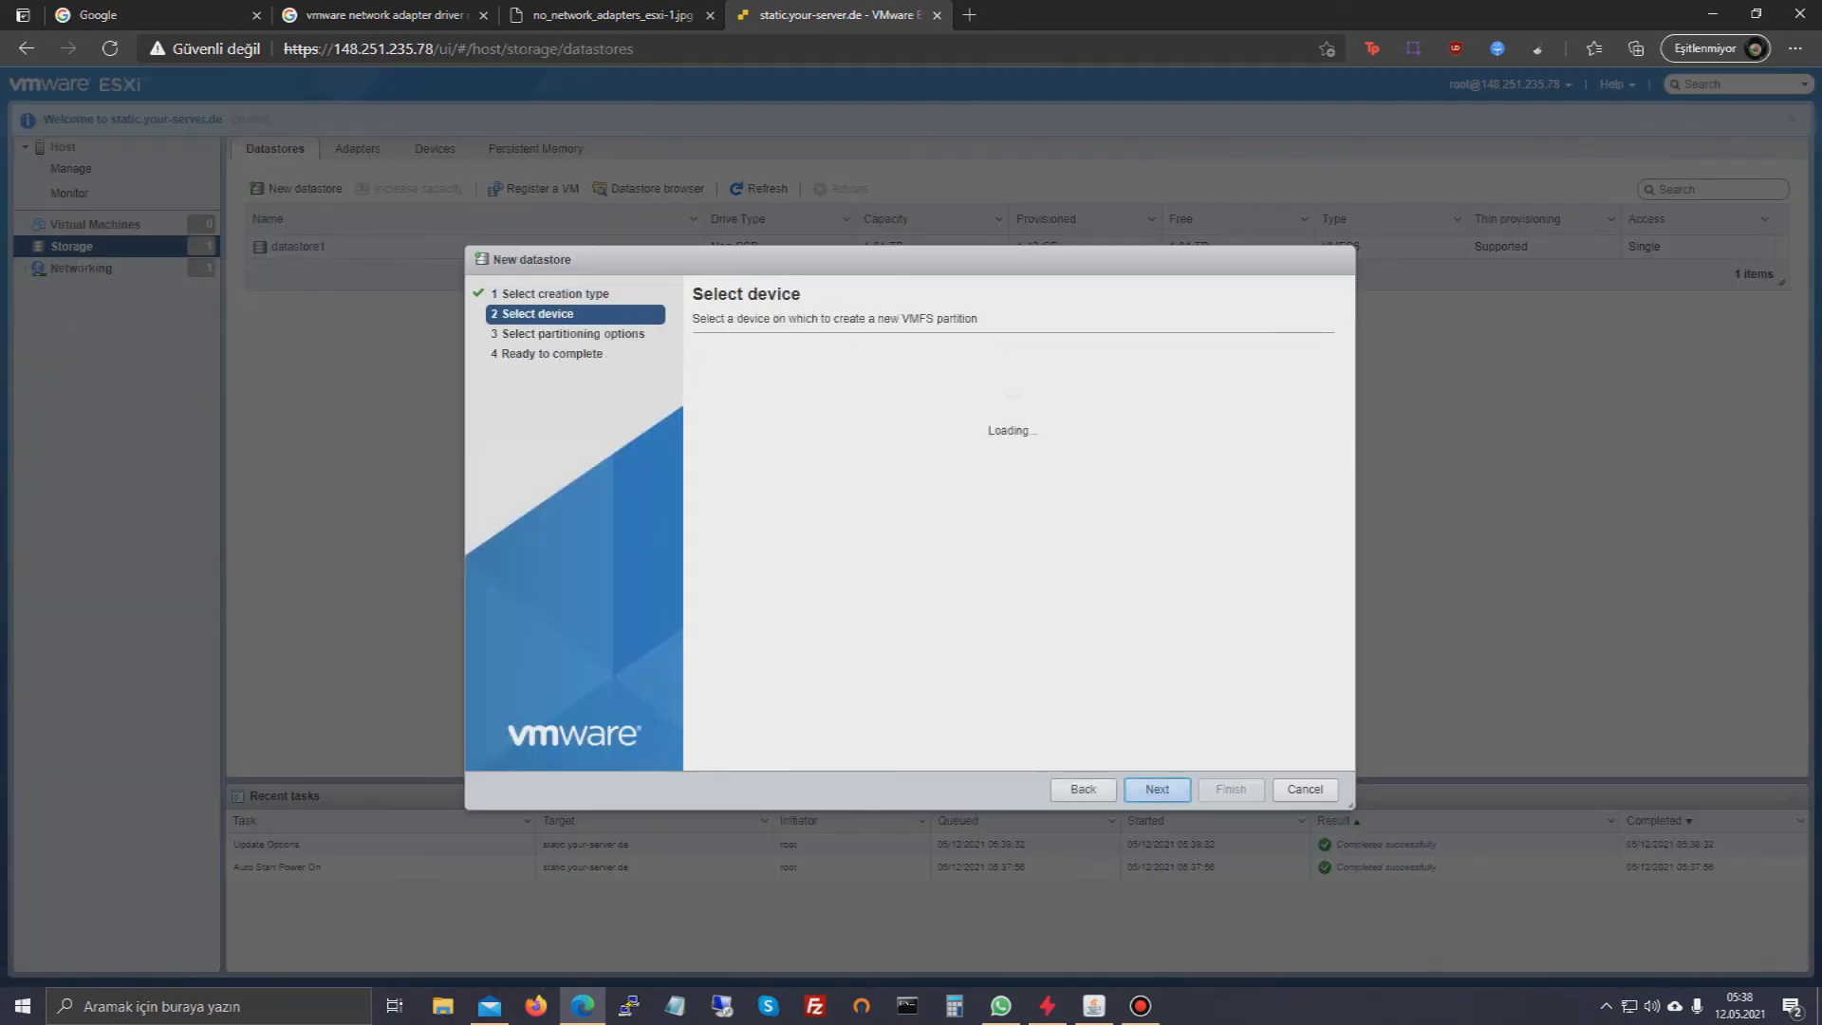
click(835, 383)
text(DİSK2)
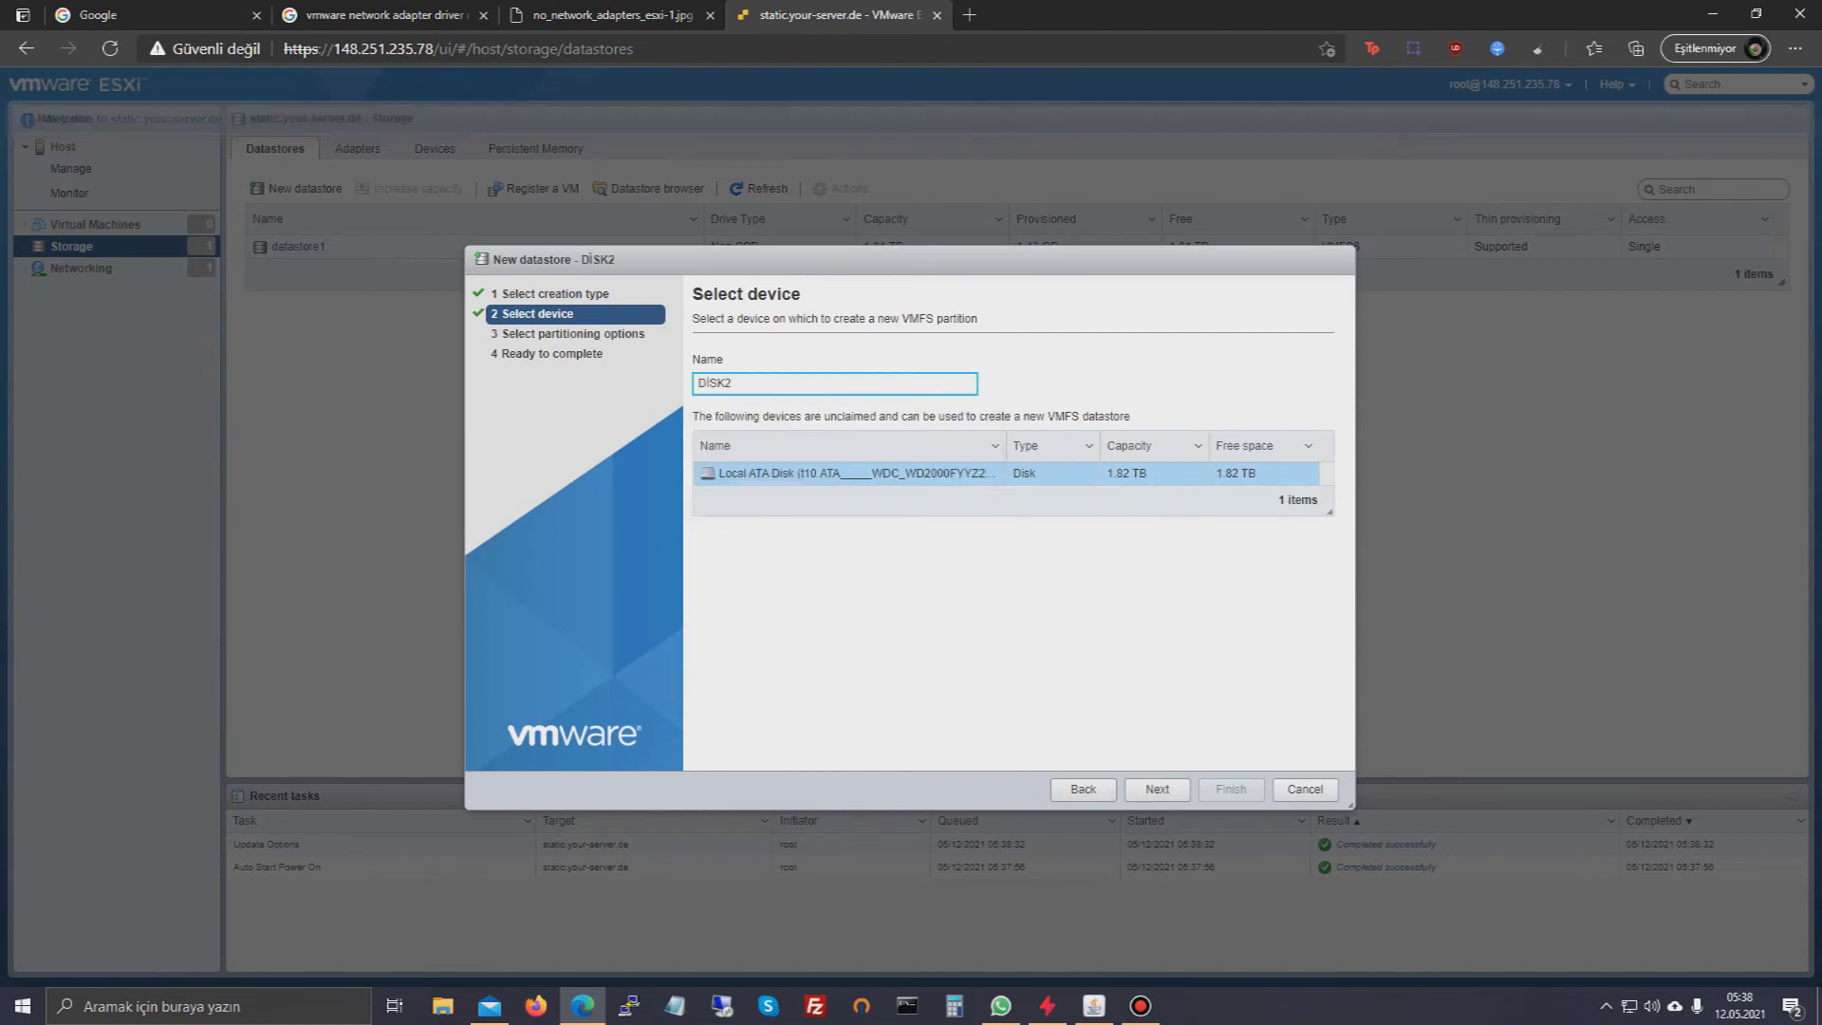
click(1156, 789)
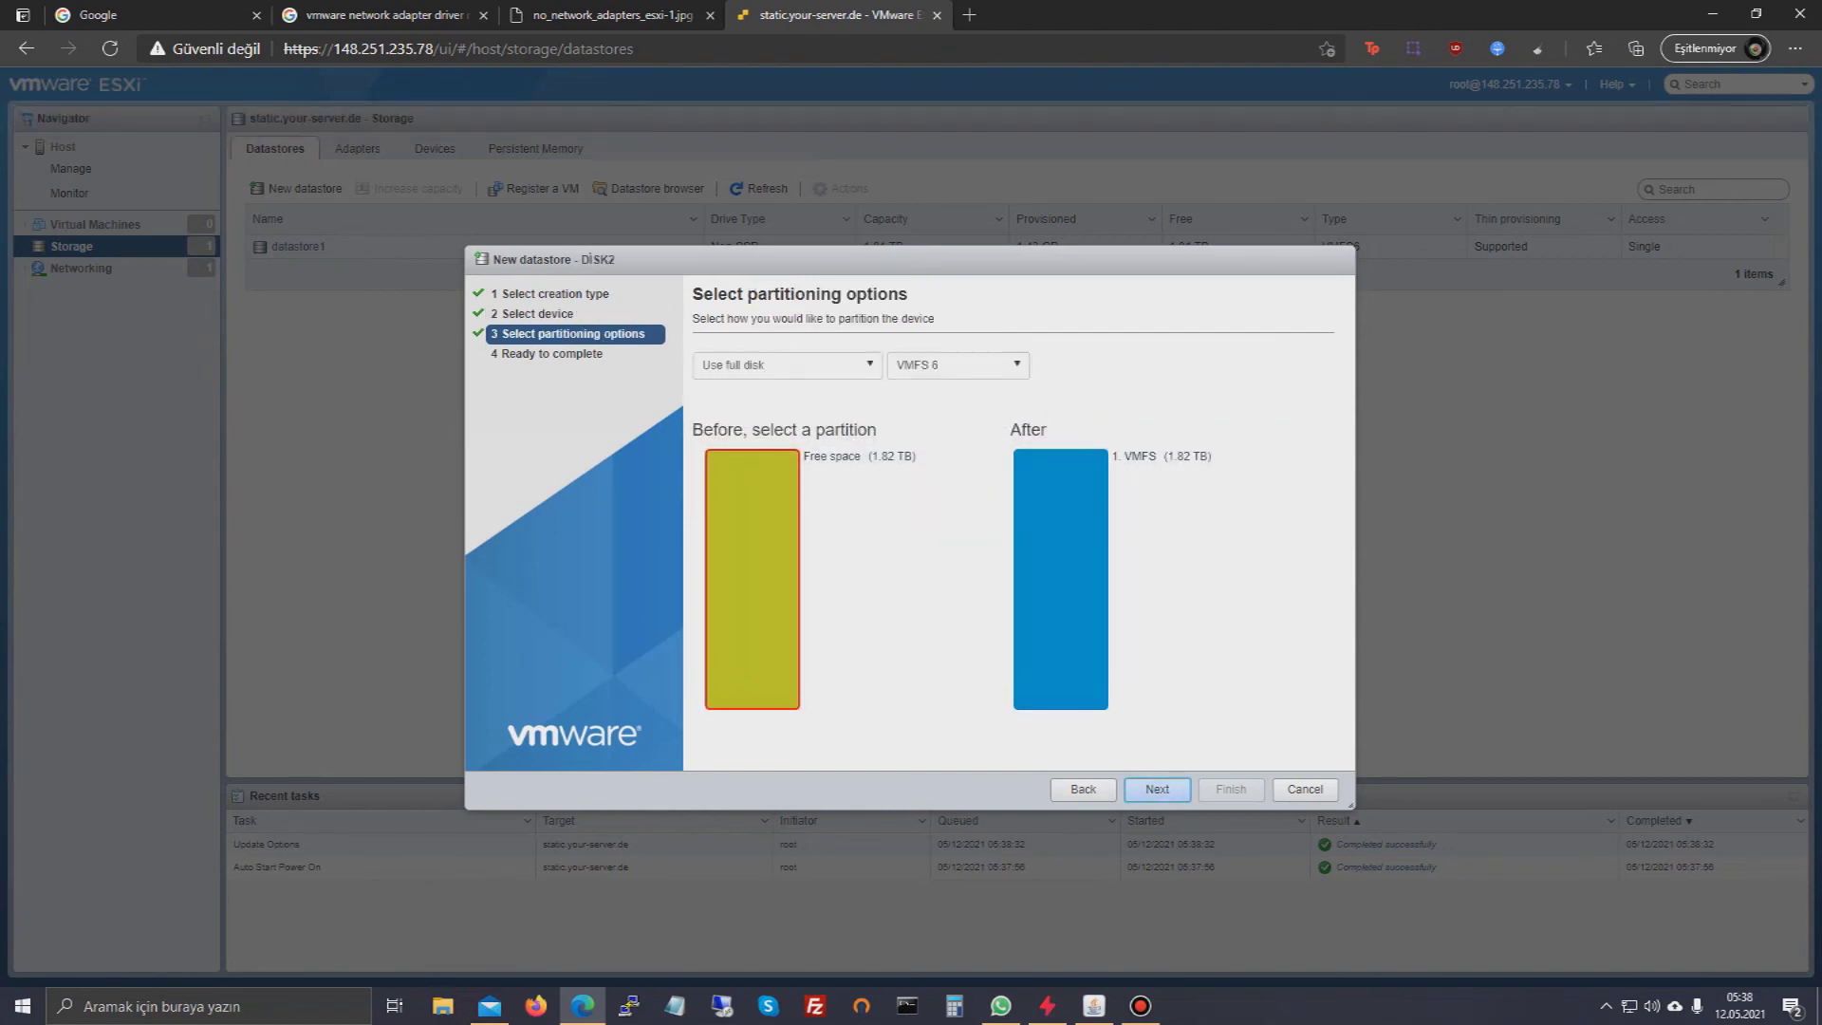
click(1157, 790)
click(1231, 789)
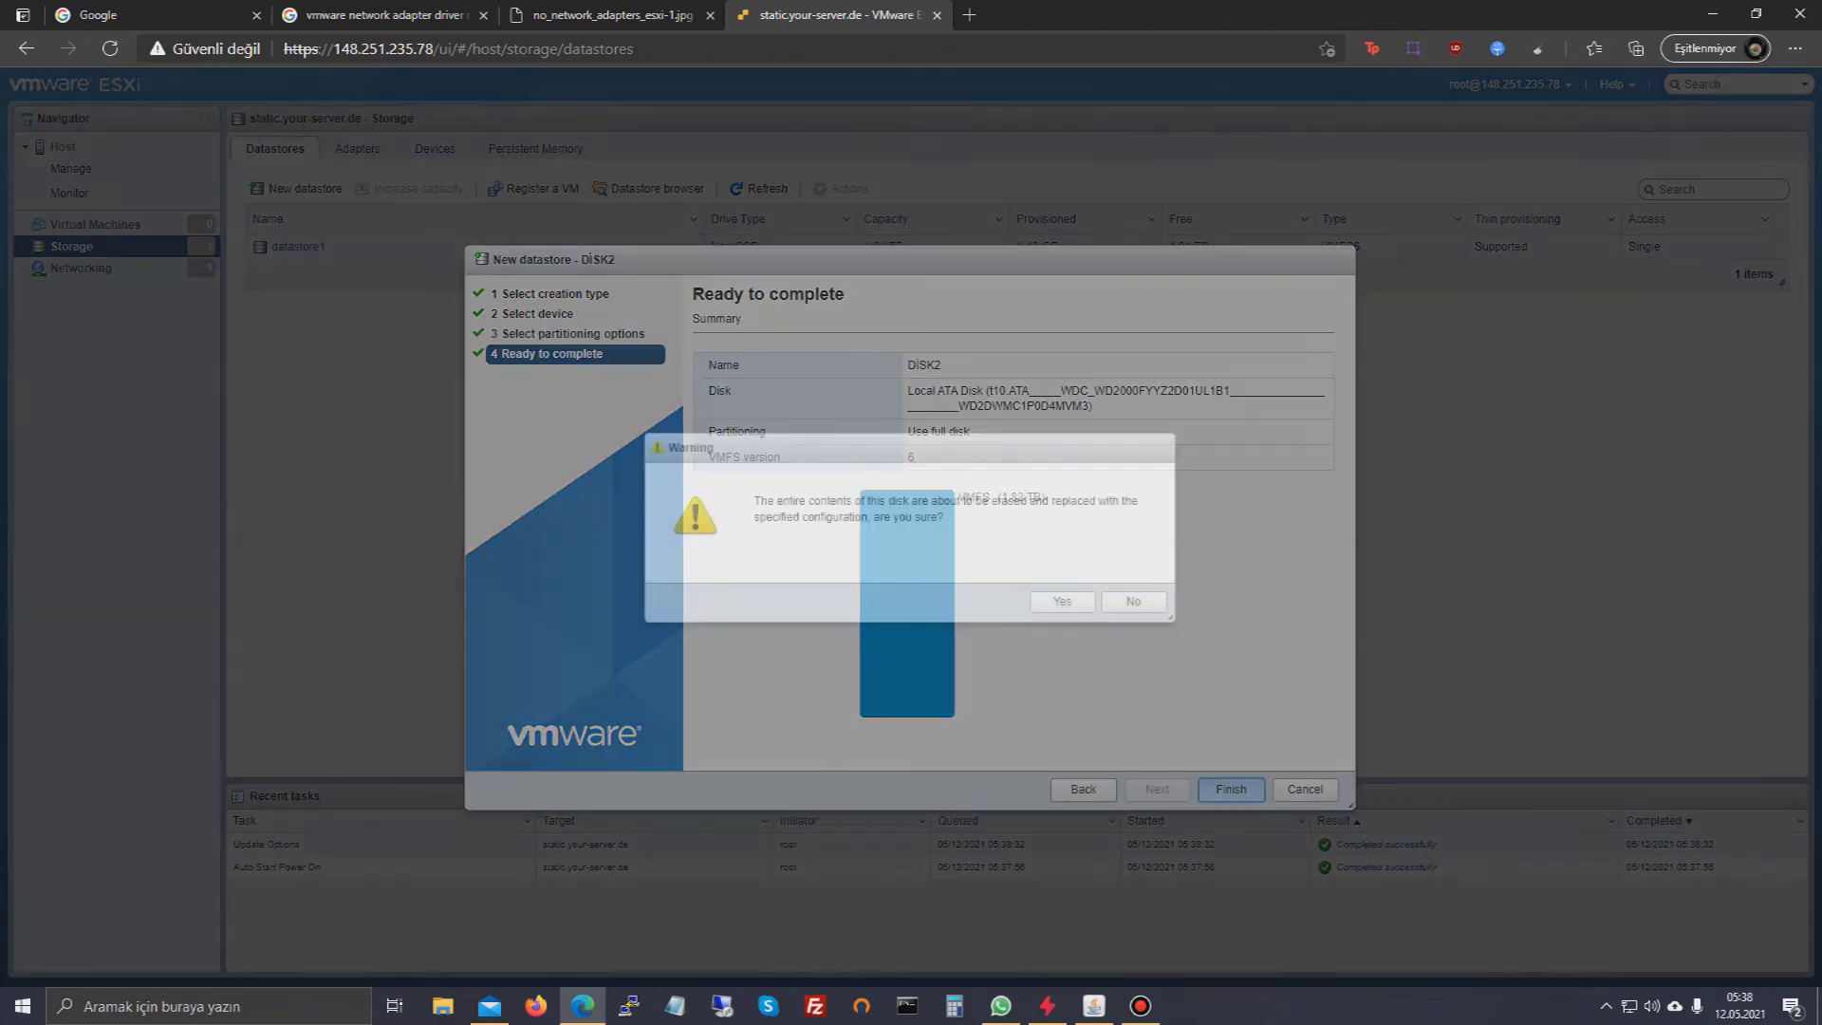
click(1060, 604)
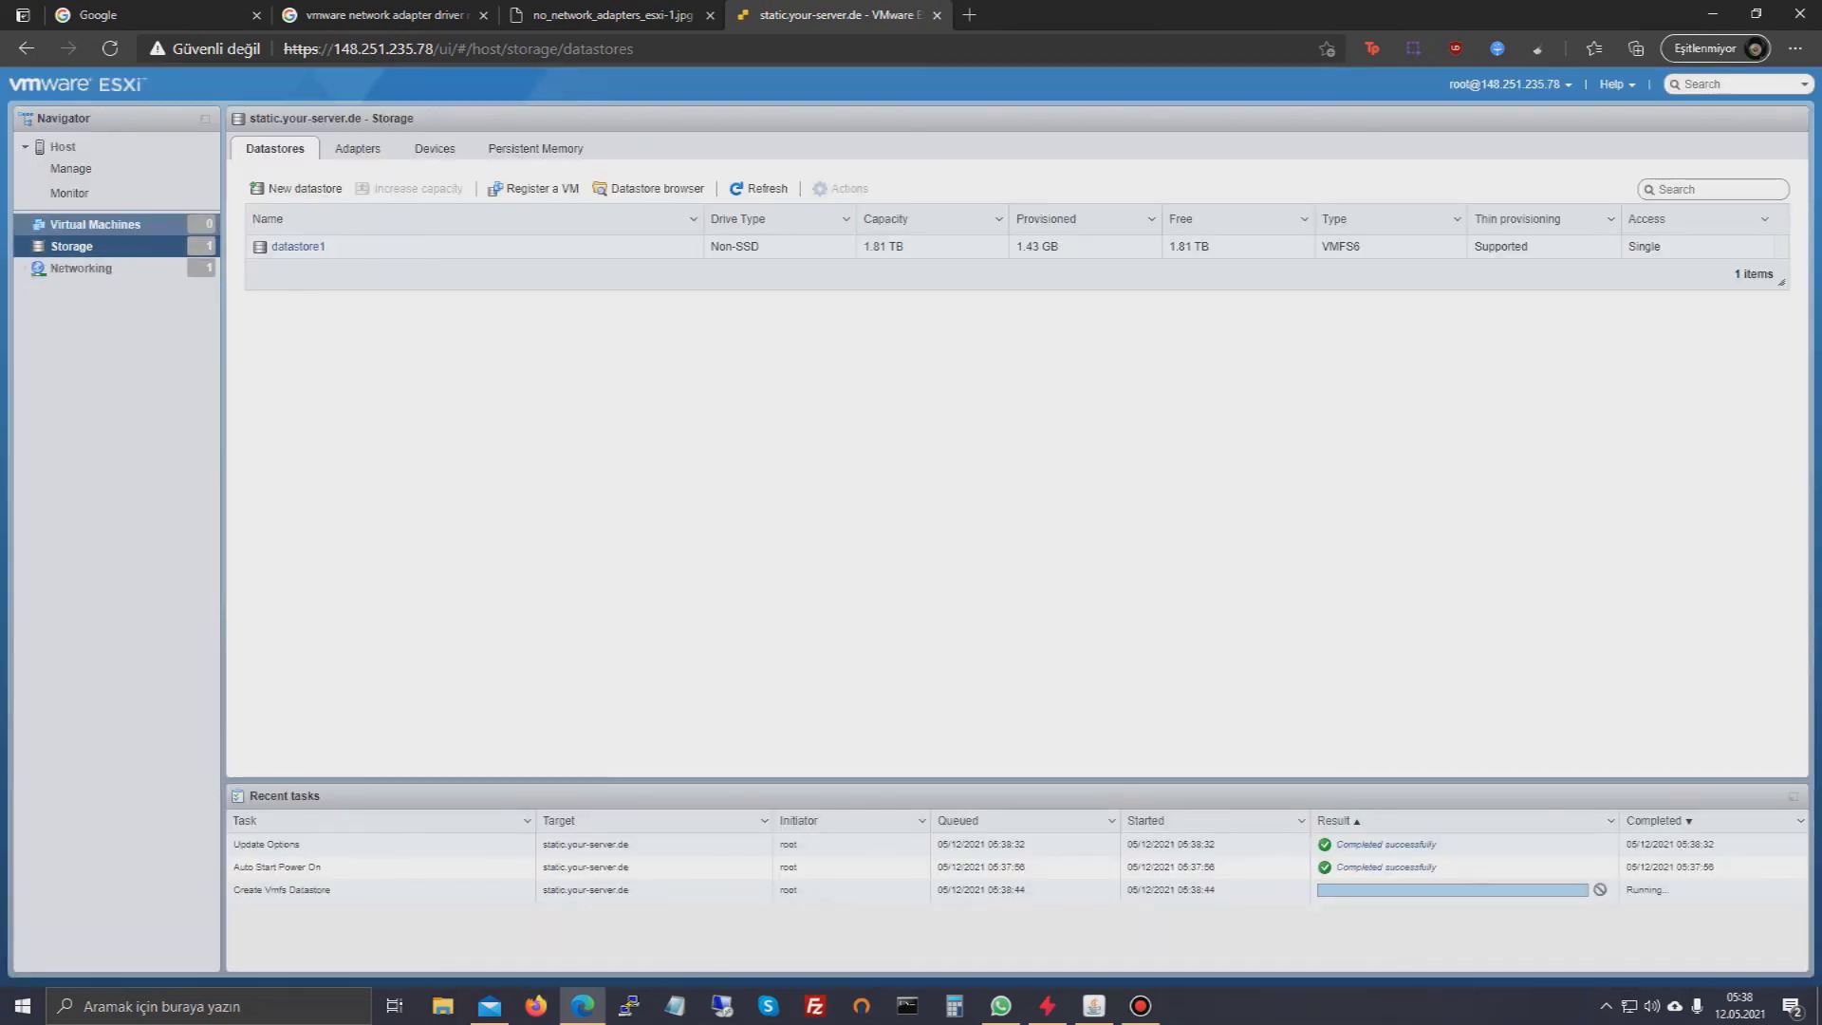
- Start a new virtual machine named TEST
click(95, 224)
right_click(114, 239)
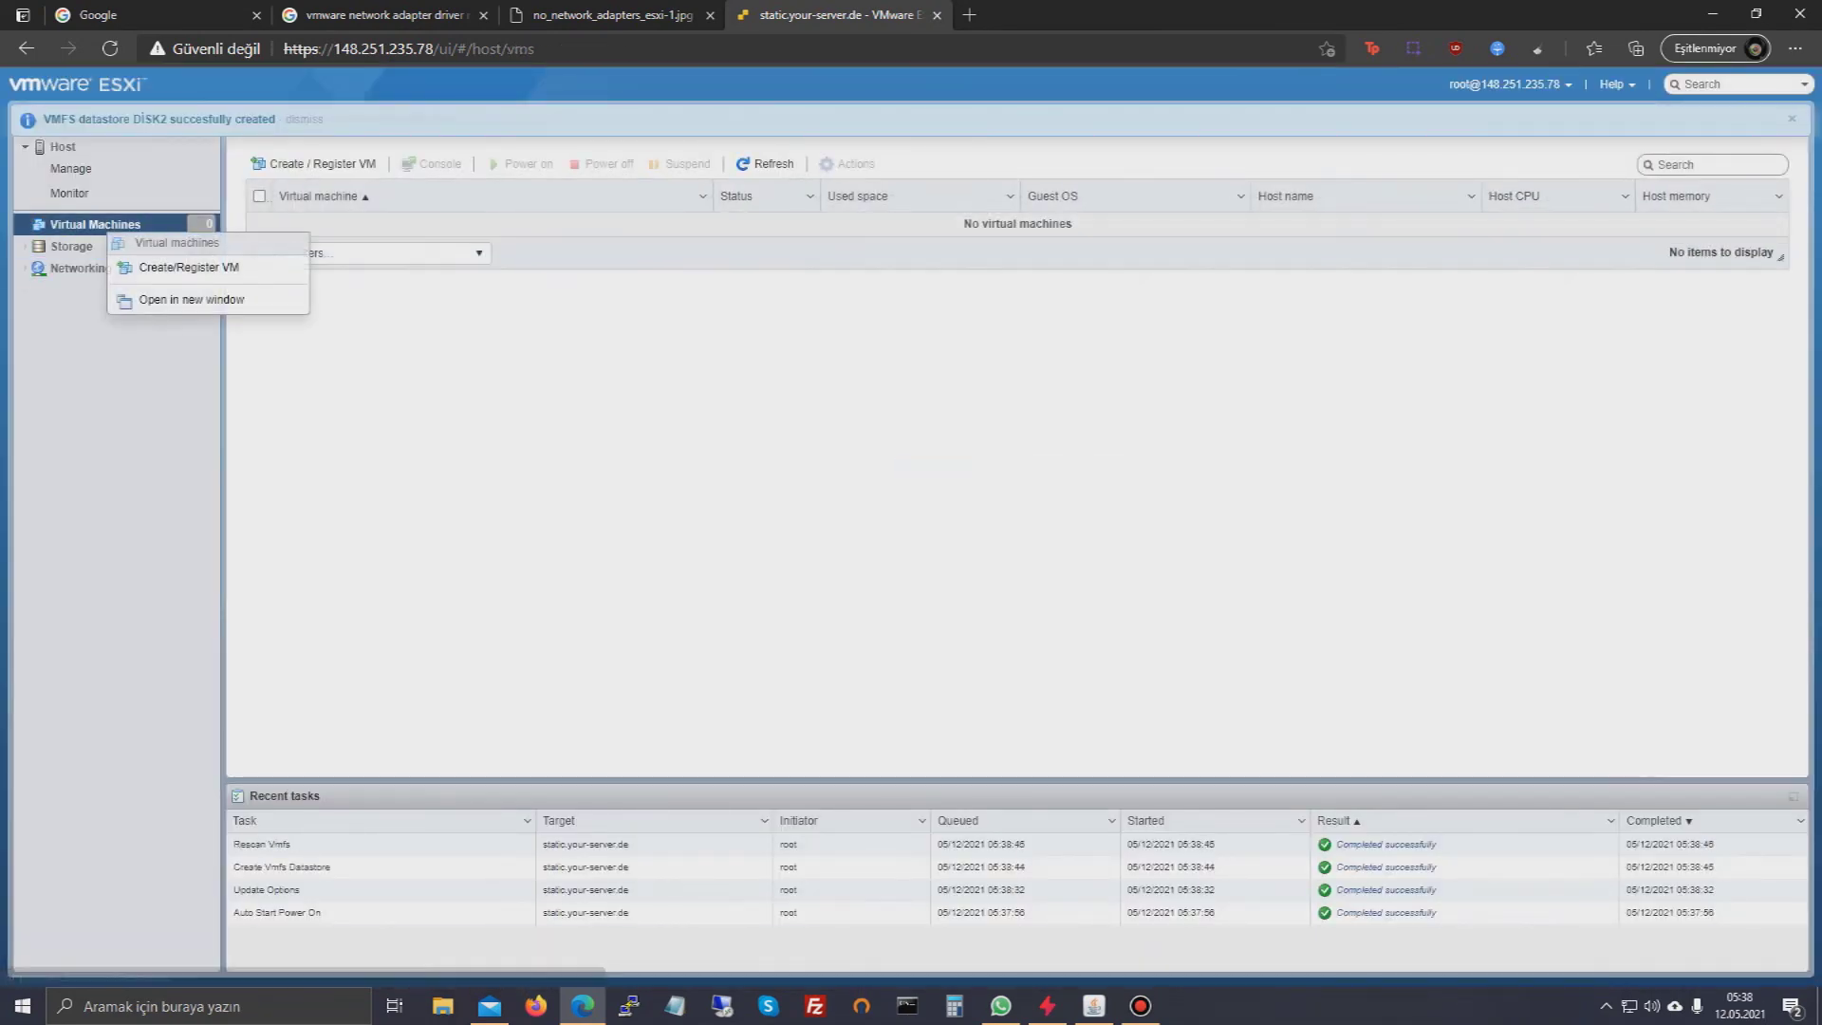
click(189, 262)
click(1176, 791)
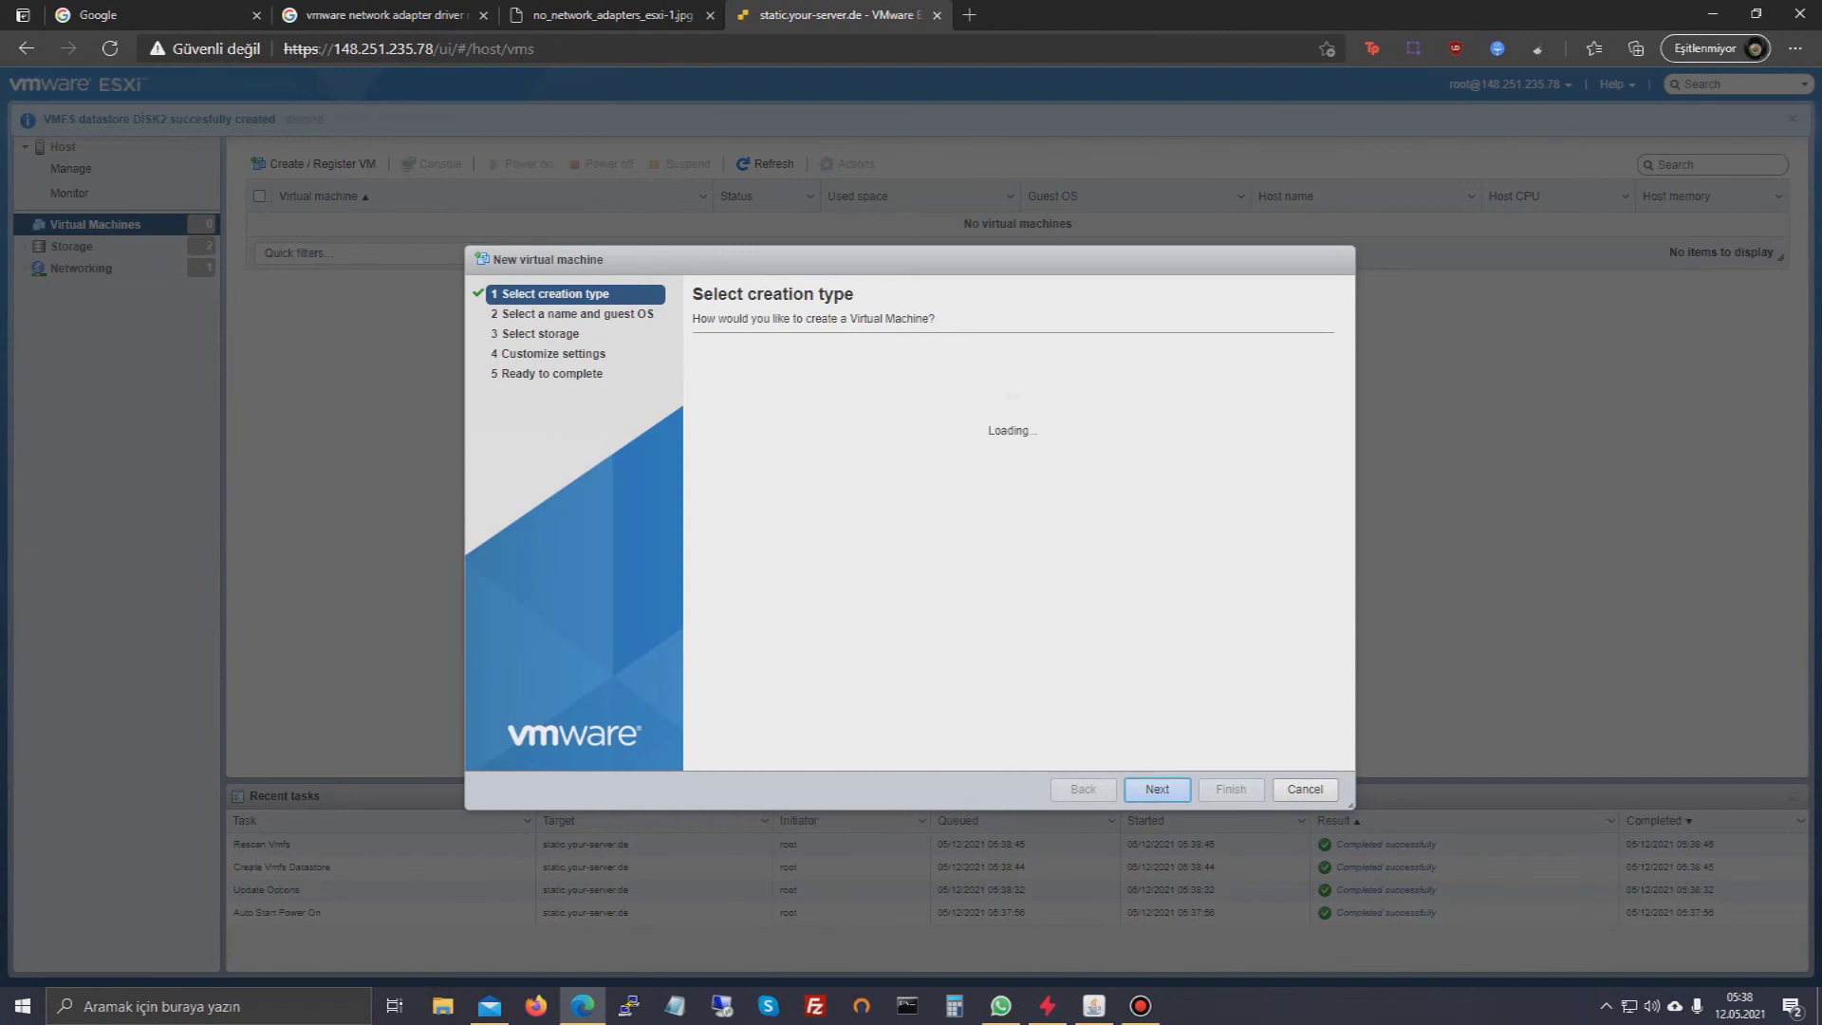
click(854, 383)
text(TEST)
- Set guest OS to Linux, Asianux 3 (64-bit), finish the wizard, and dismiss the configuration error
click(1062, 513)
click(1044, 561)
click(1139, 544)
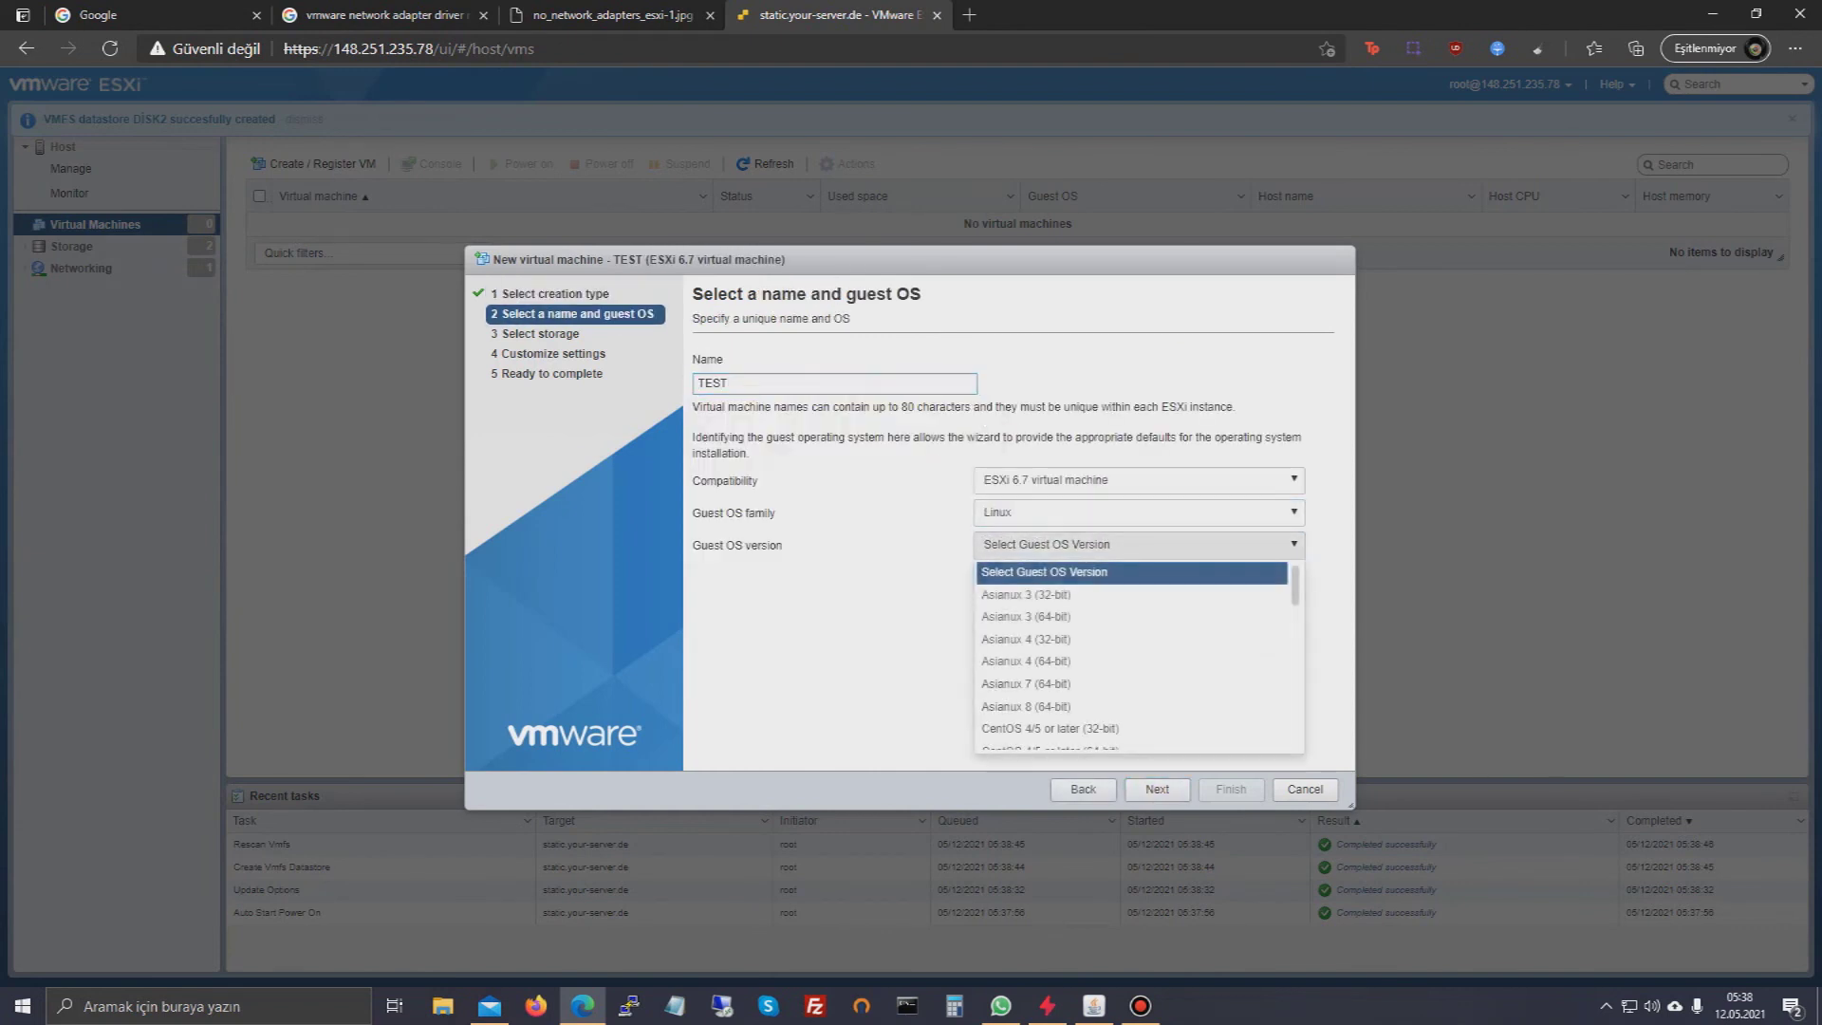
click(1044, 611)
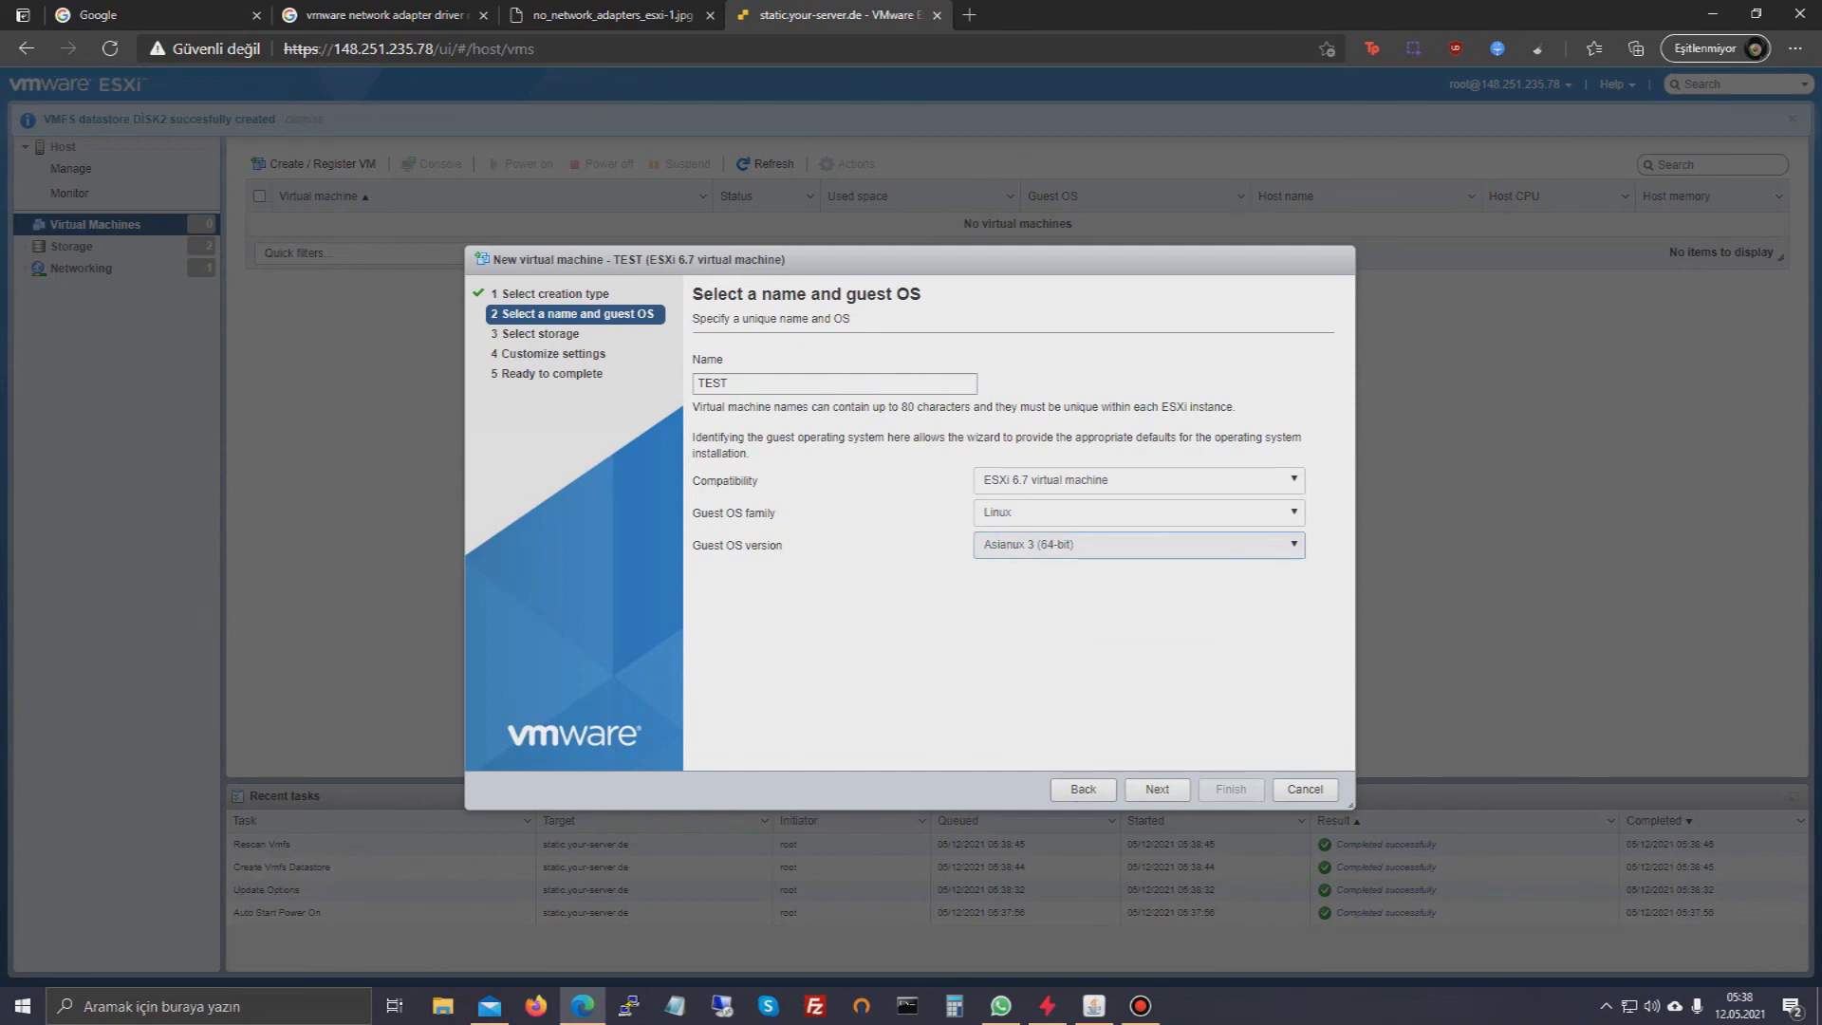
click(1156, 788)
click(1157, 788)
click(1156, 788)
click(1230, 788)
click(1117, 590)
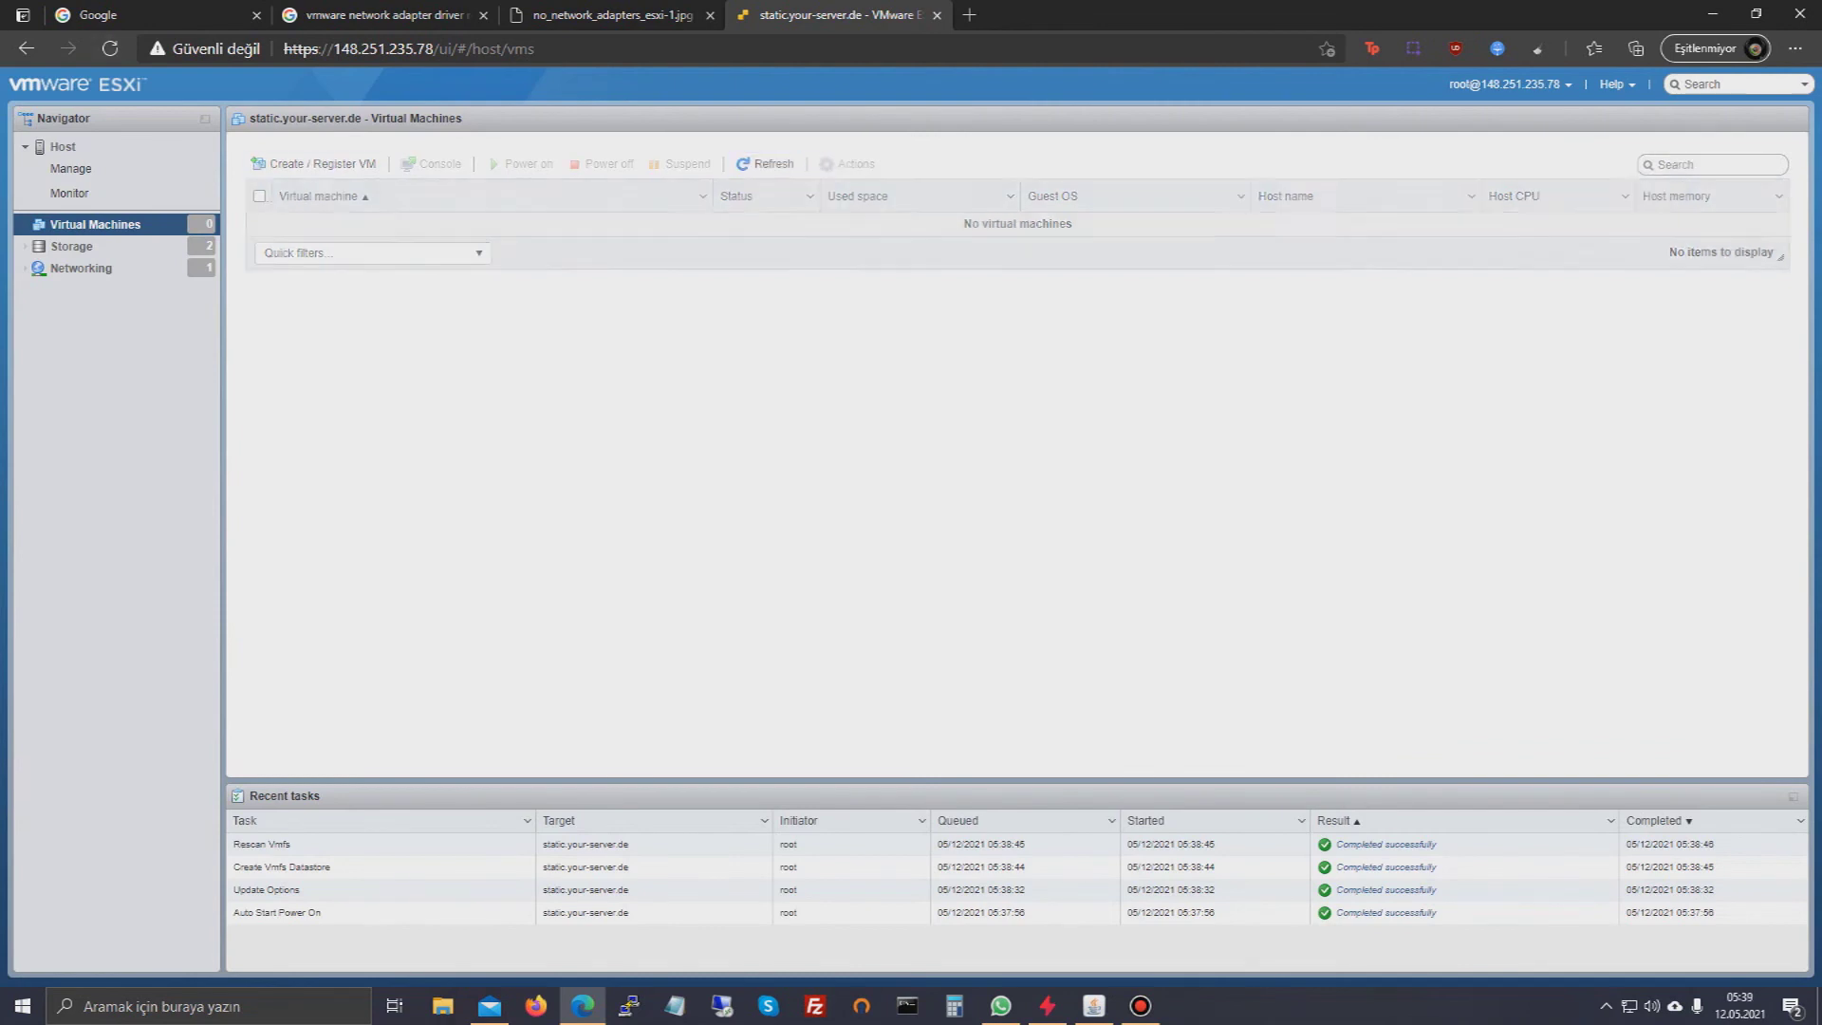
- Restart the new-VM wizard and name the machine Test
right_click(130, 230)
click(204, 273)
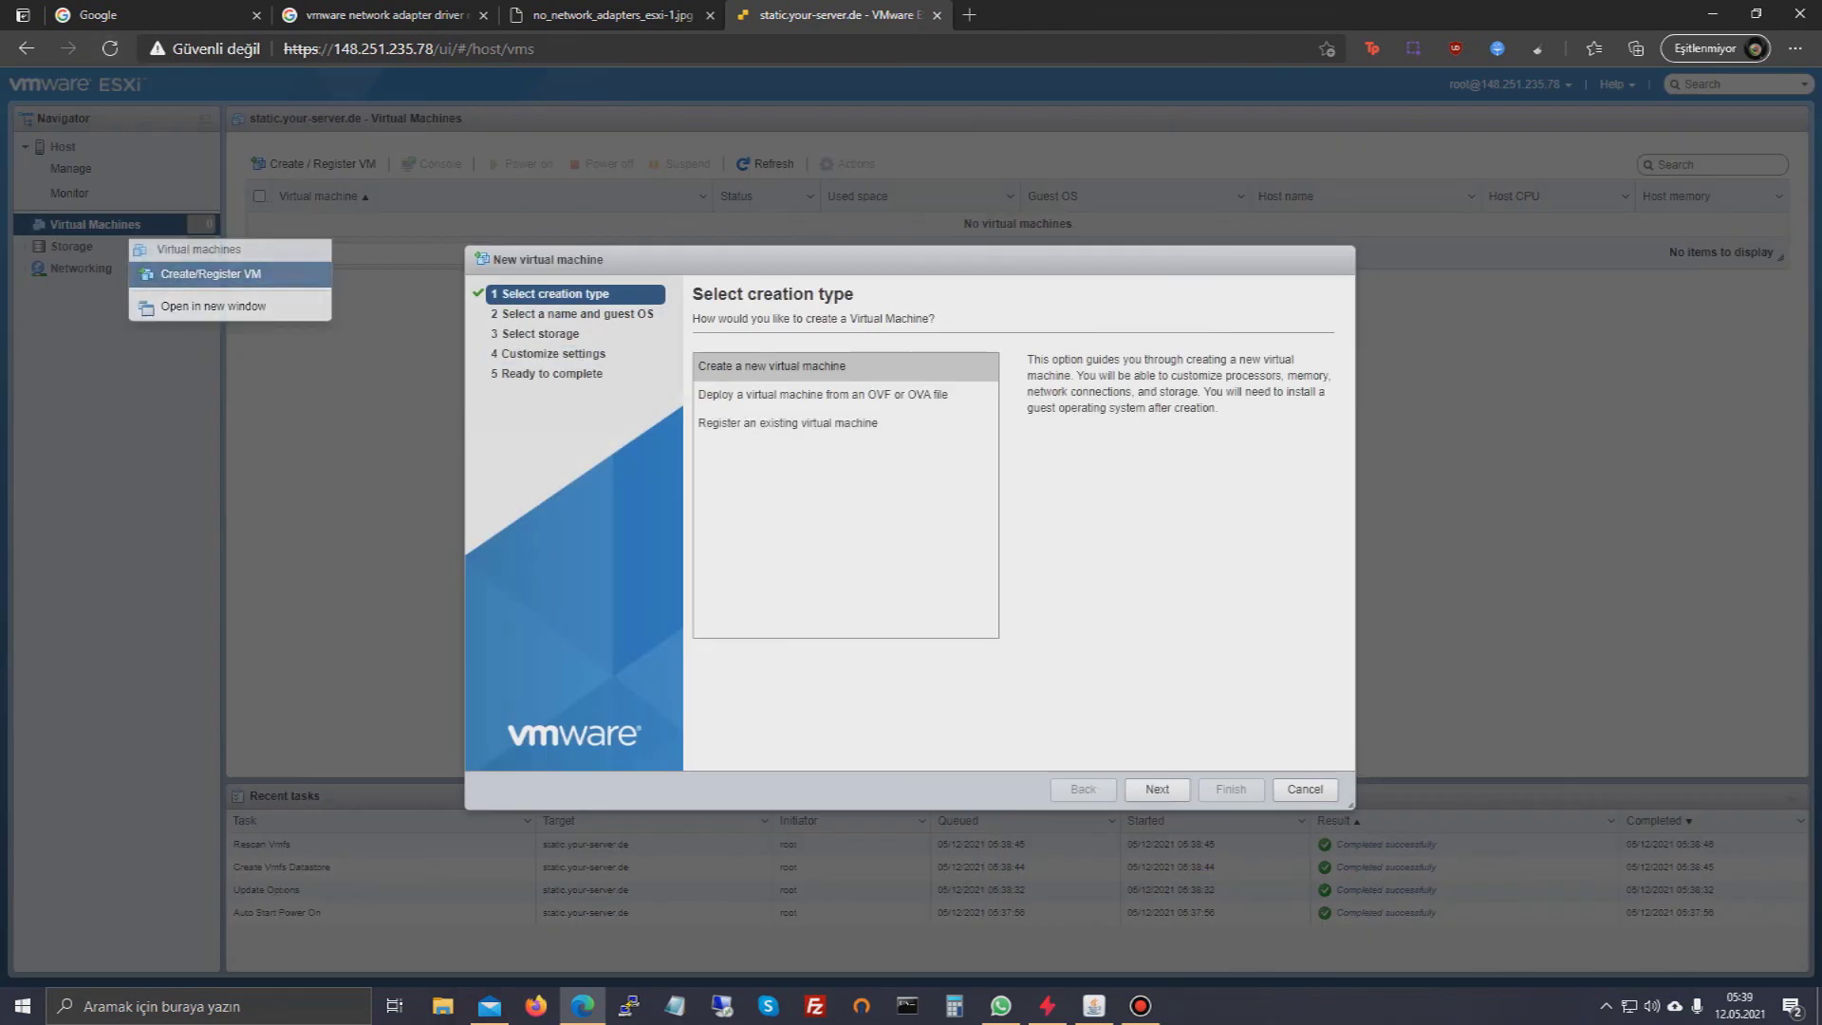
click(1156, 788)
click(835, 382)
text(TR)
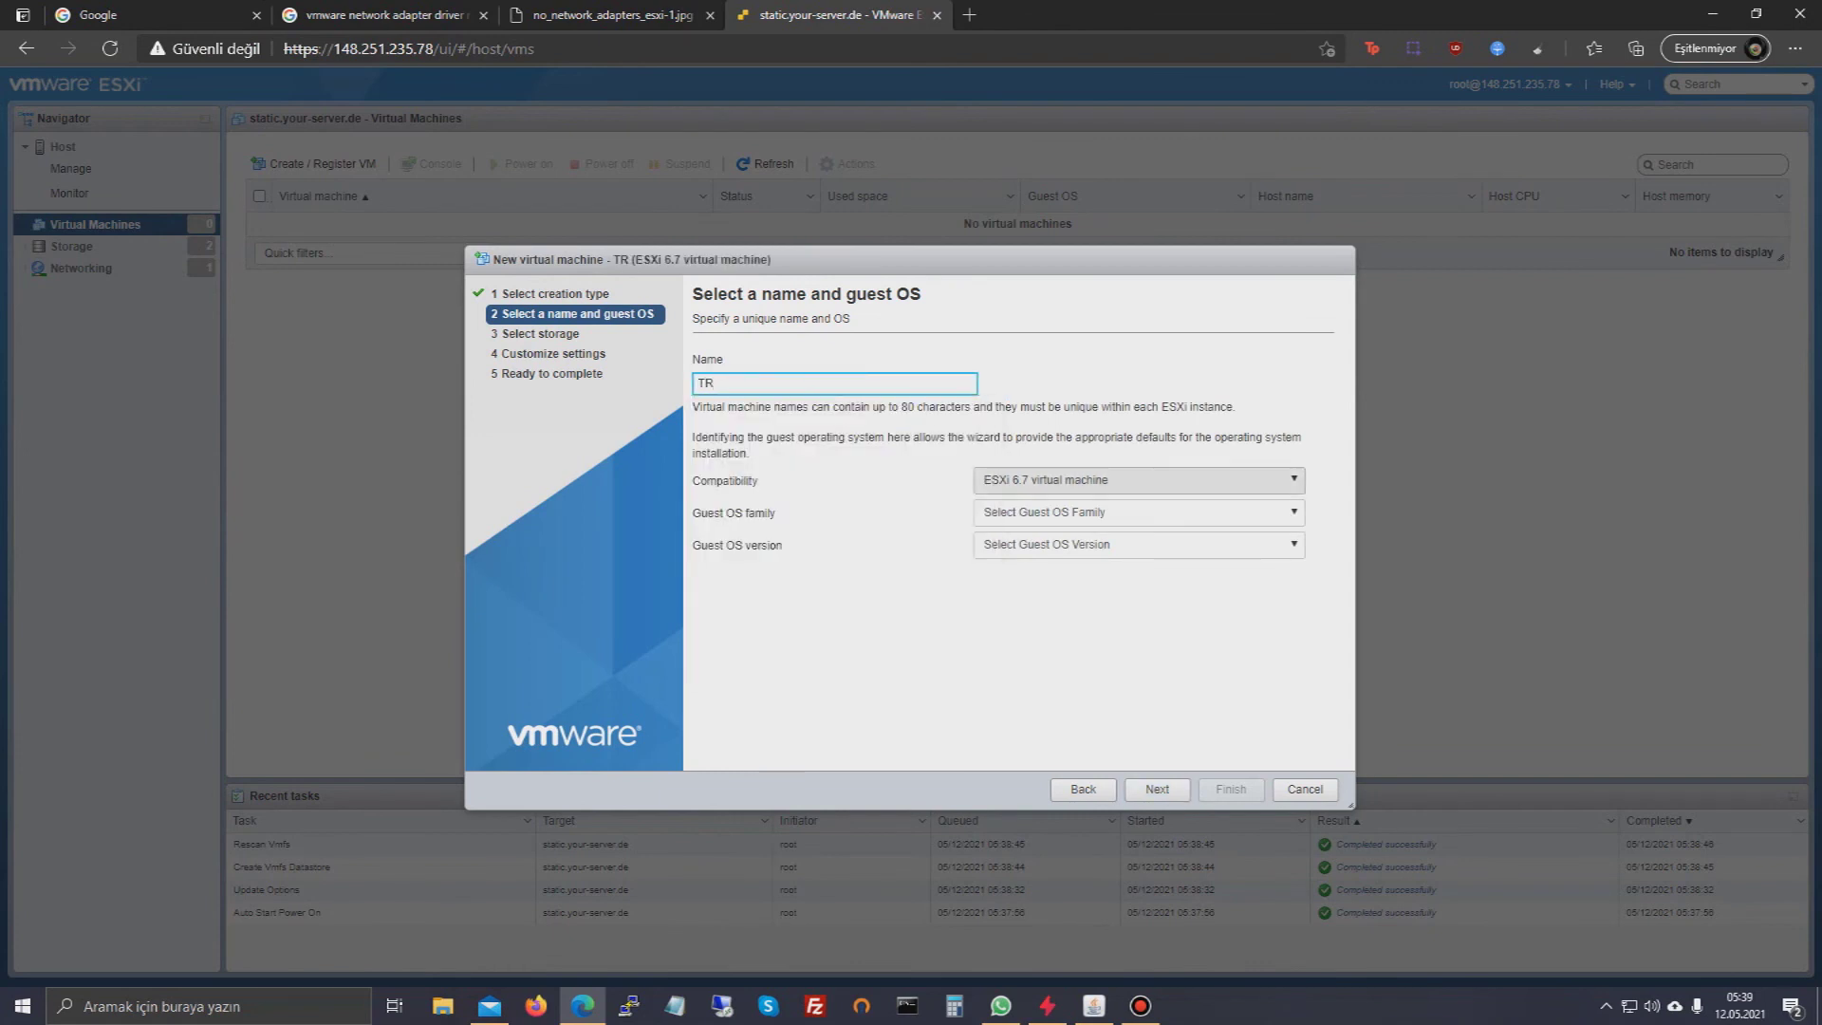
text(Test)
- Set the guest OS to Linux, CentOS 7 (64-bit)
click(1139, 514)
click(1138, 560)
click(1139, 544)
key(c)
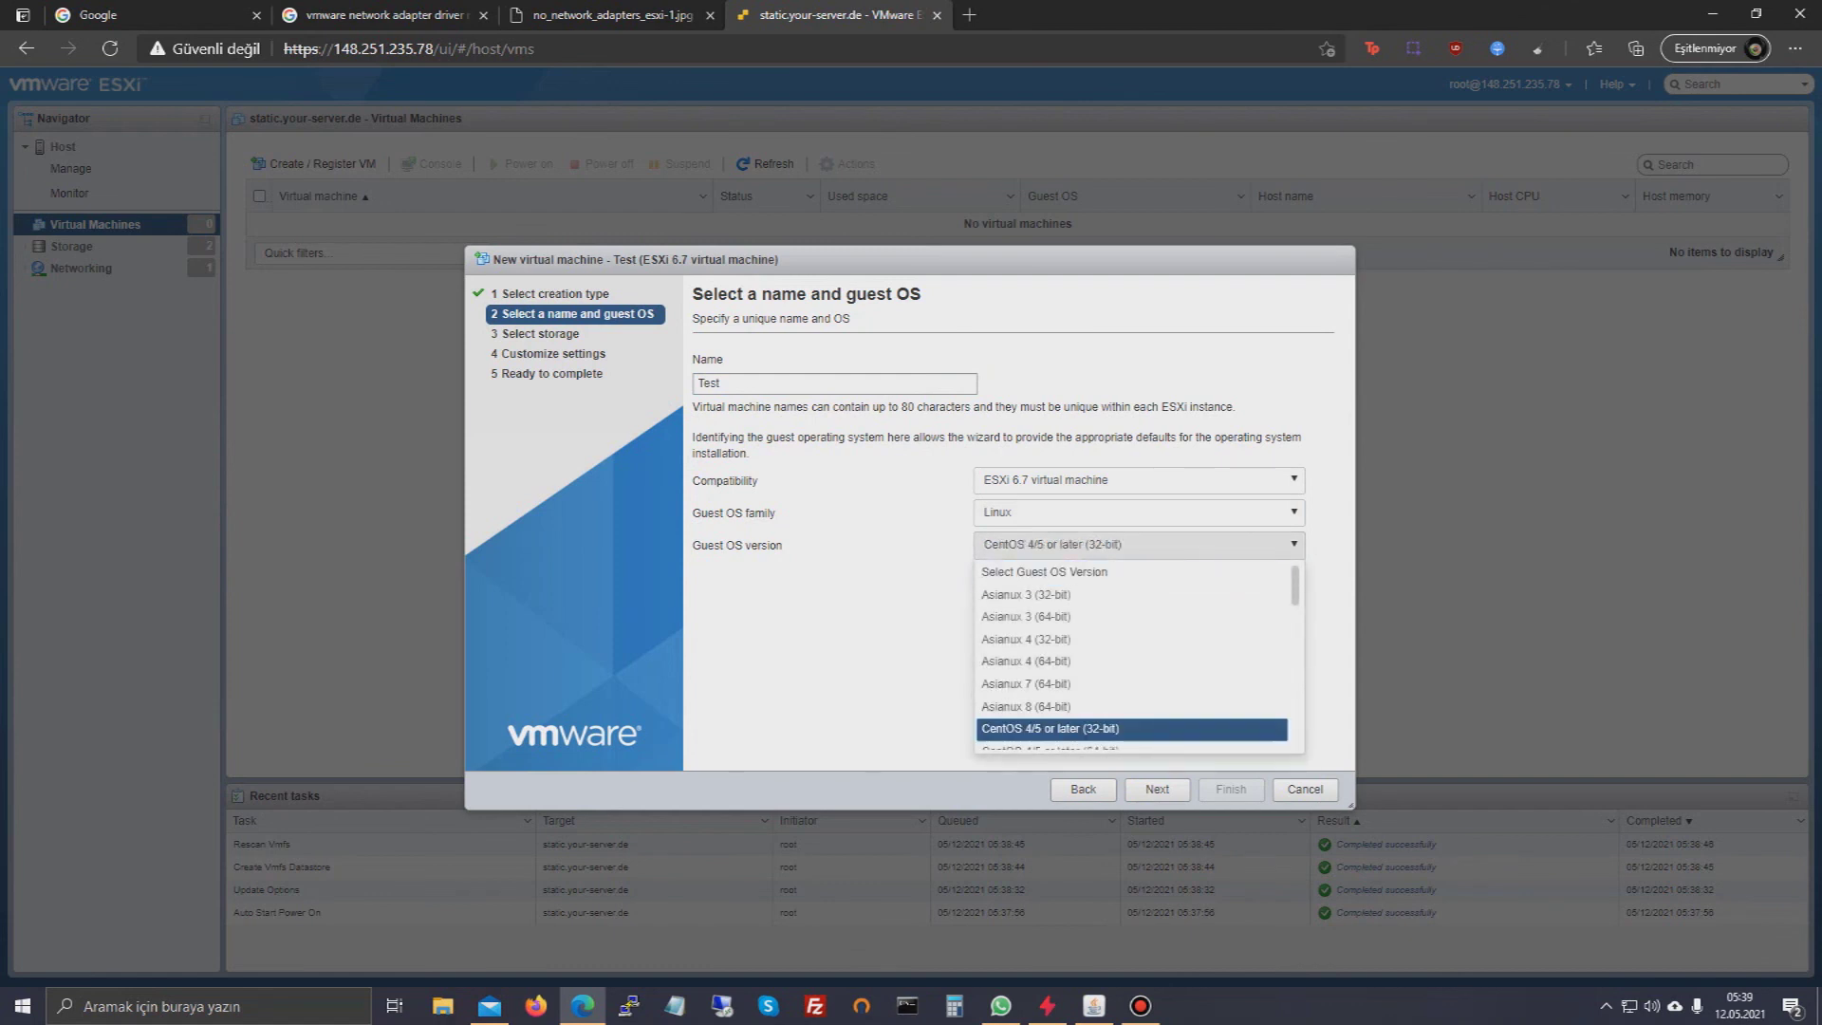
scroll(1139, 656, down, 1)
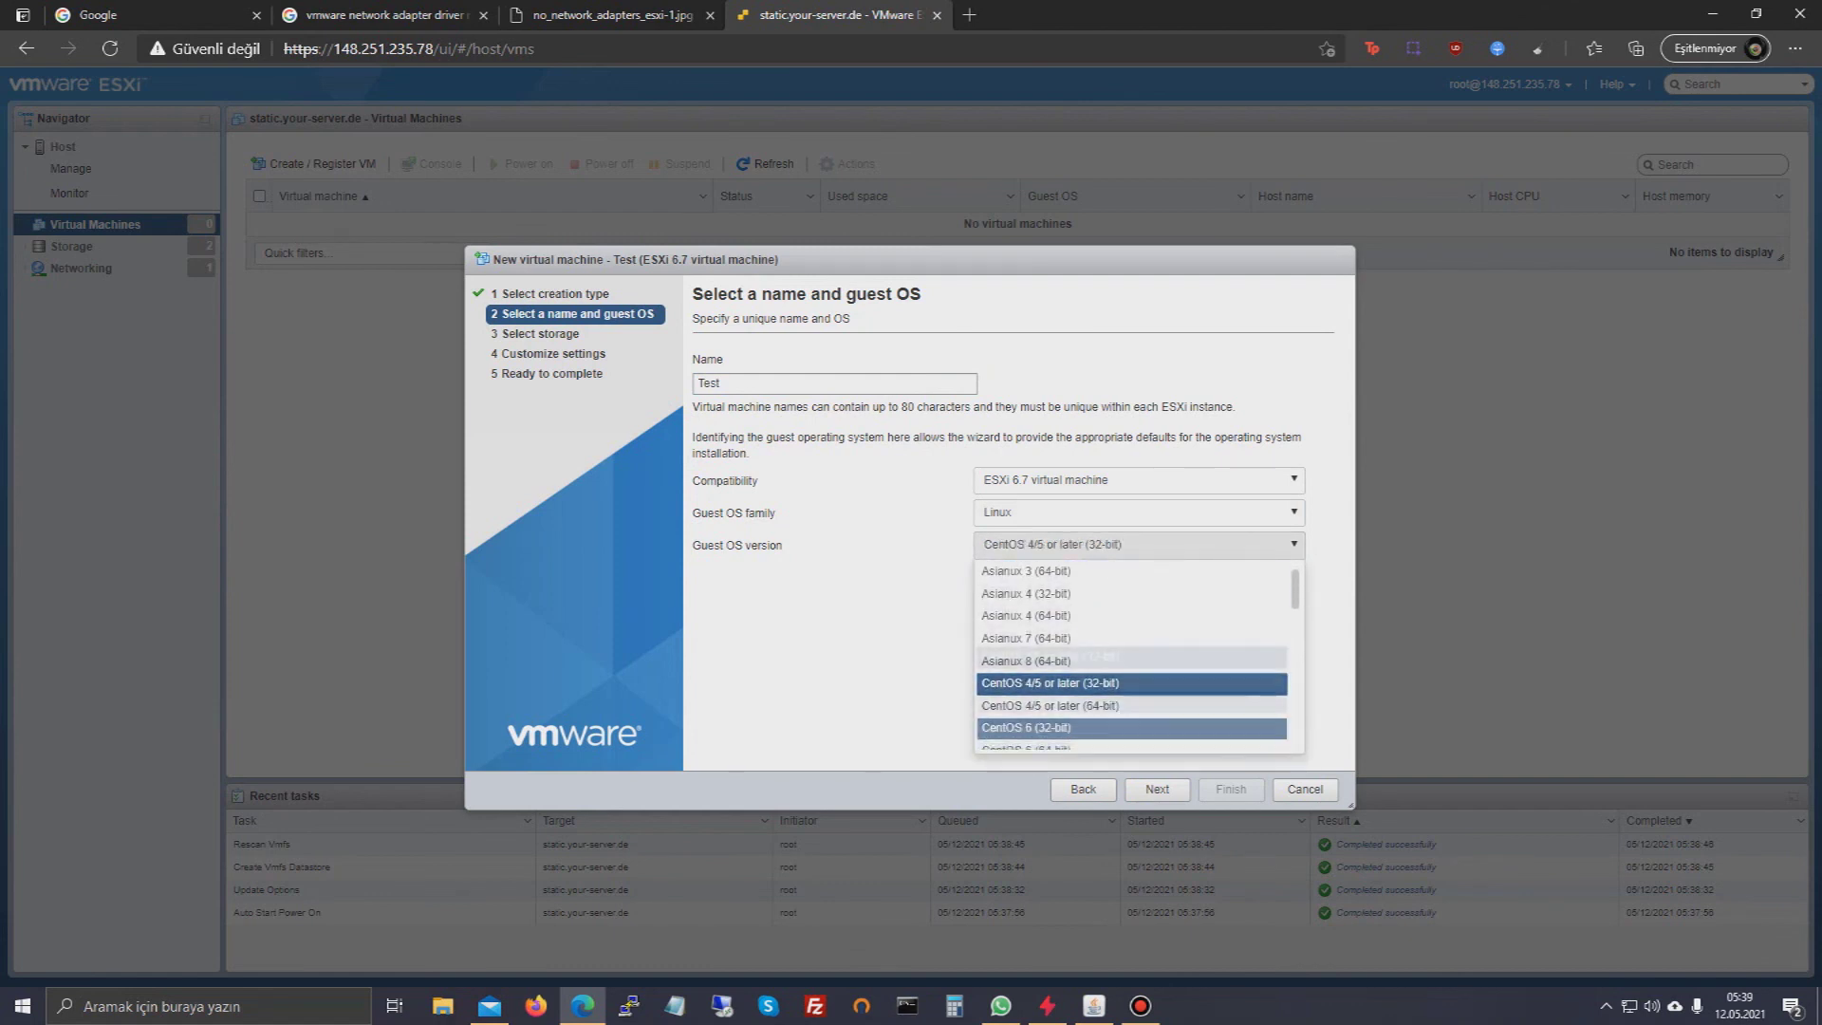
scroll(1138, 664, down, 1)
click(1129, 732)
- Keep datastore1 and default settings, then finish creating the Test VM
click(1156, 789)
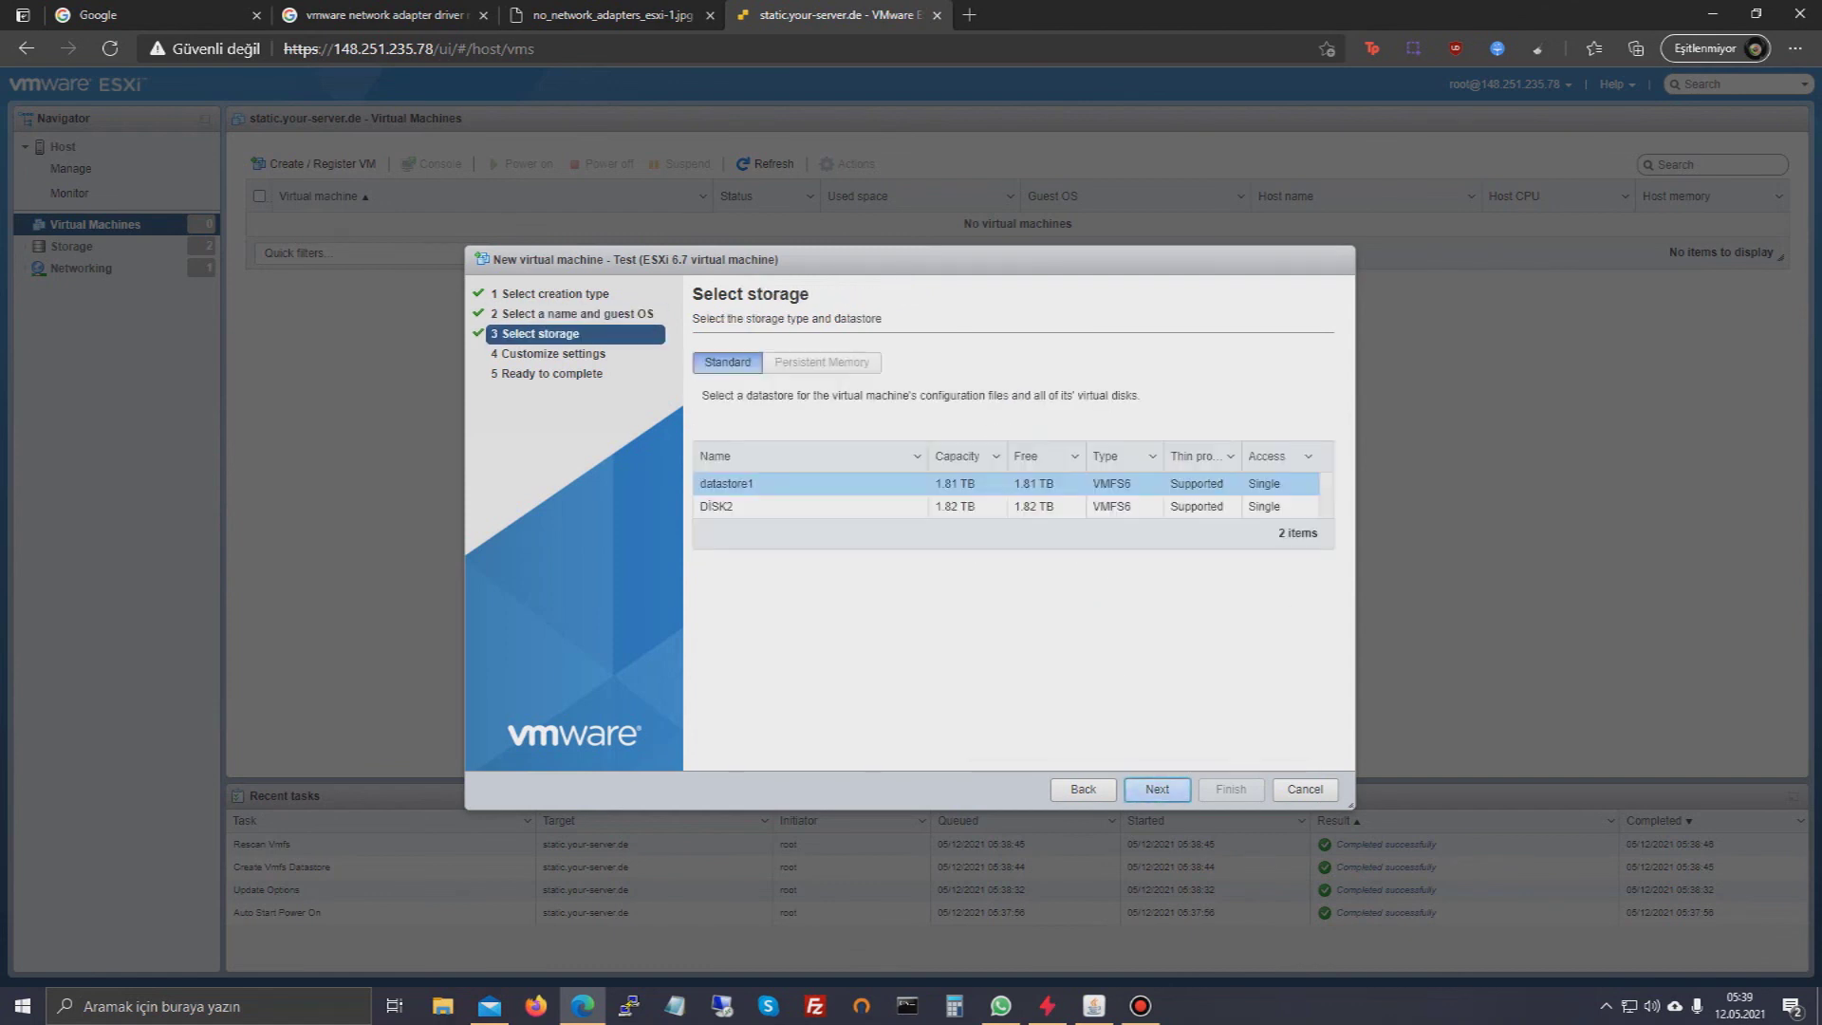
click(1156, 789)
click(1156, 788)
click(1231, 788)
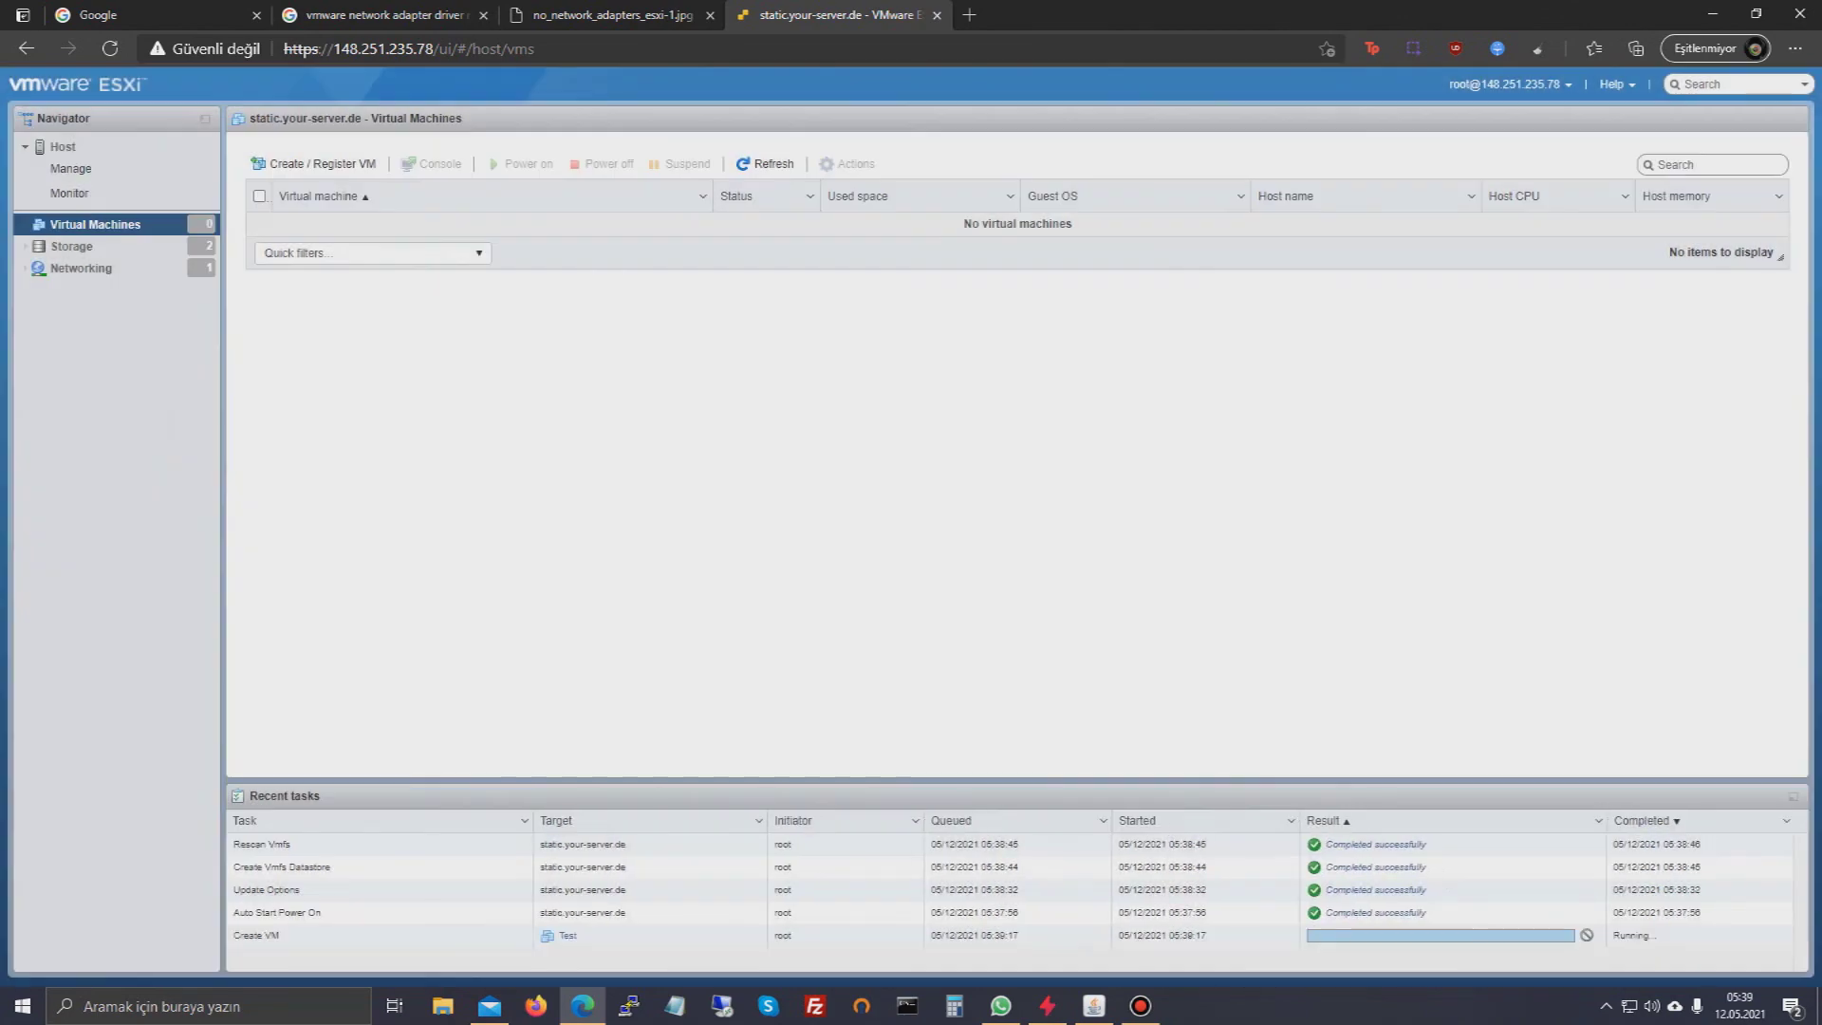
- Power on the Test VM and show its Console options
click(520, 163)
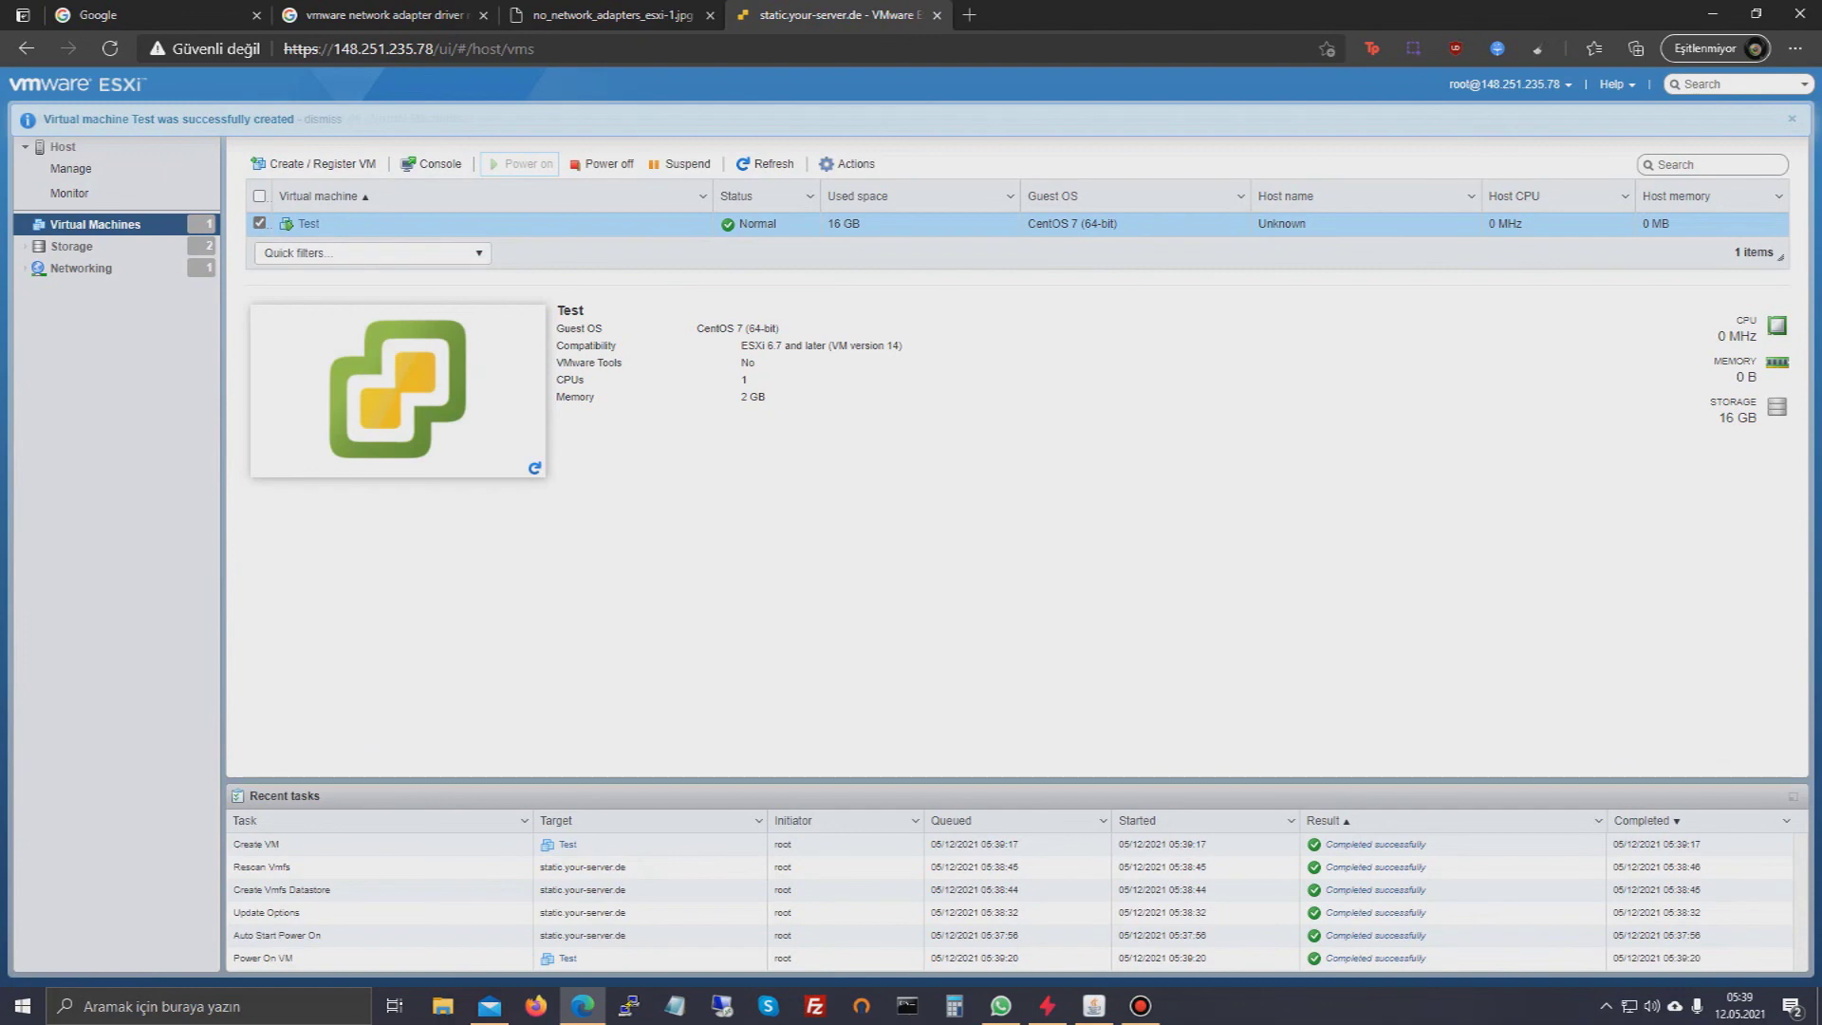
right_click(352, 228)
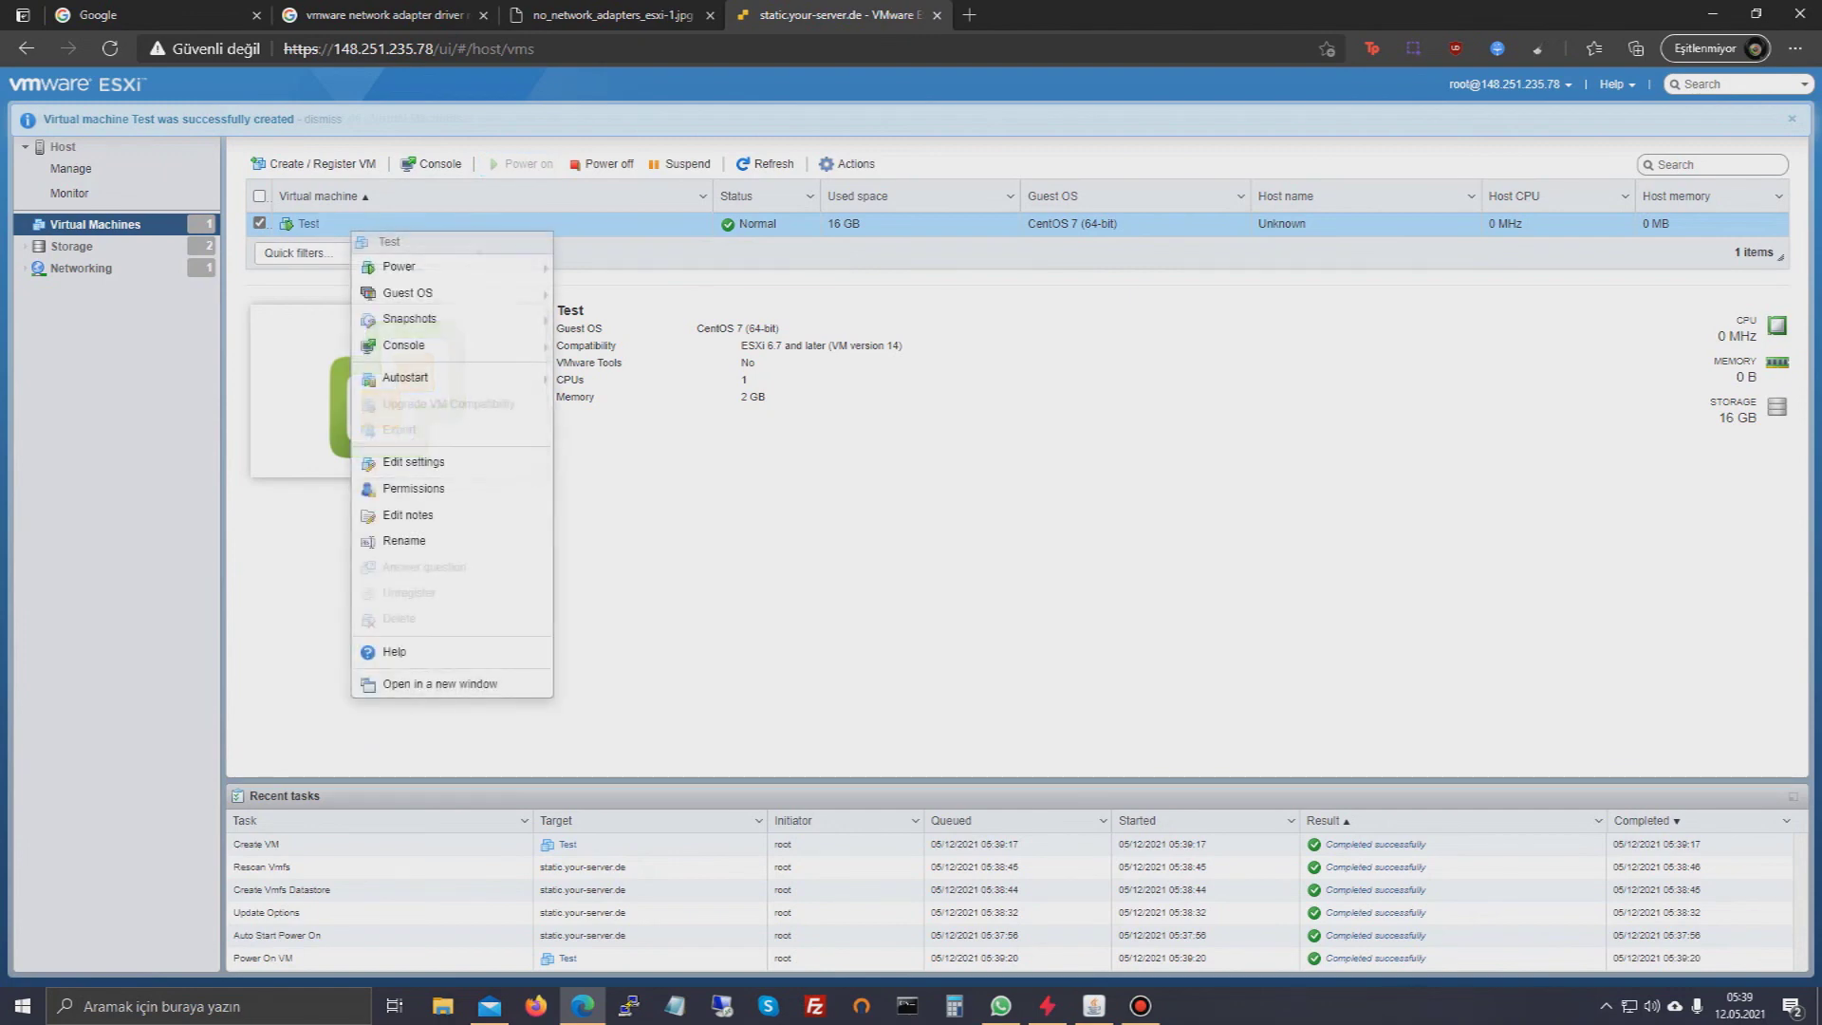
mouse_move(475, 346)
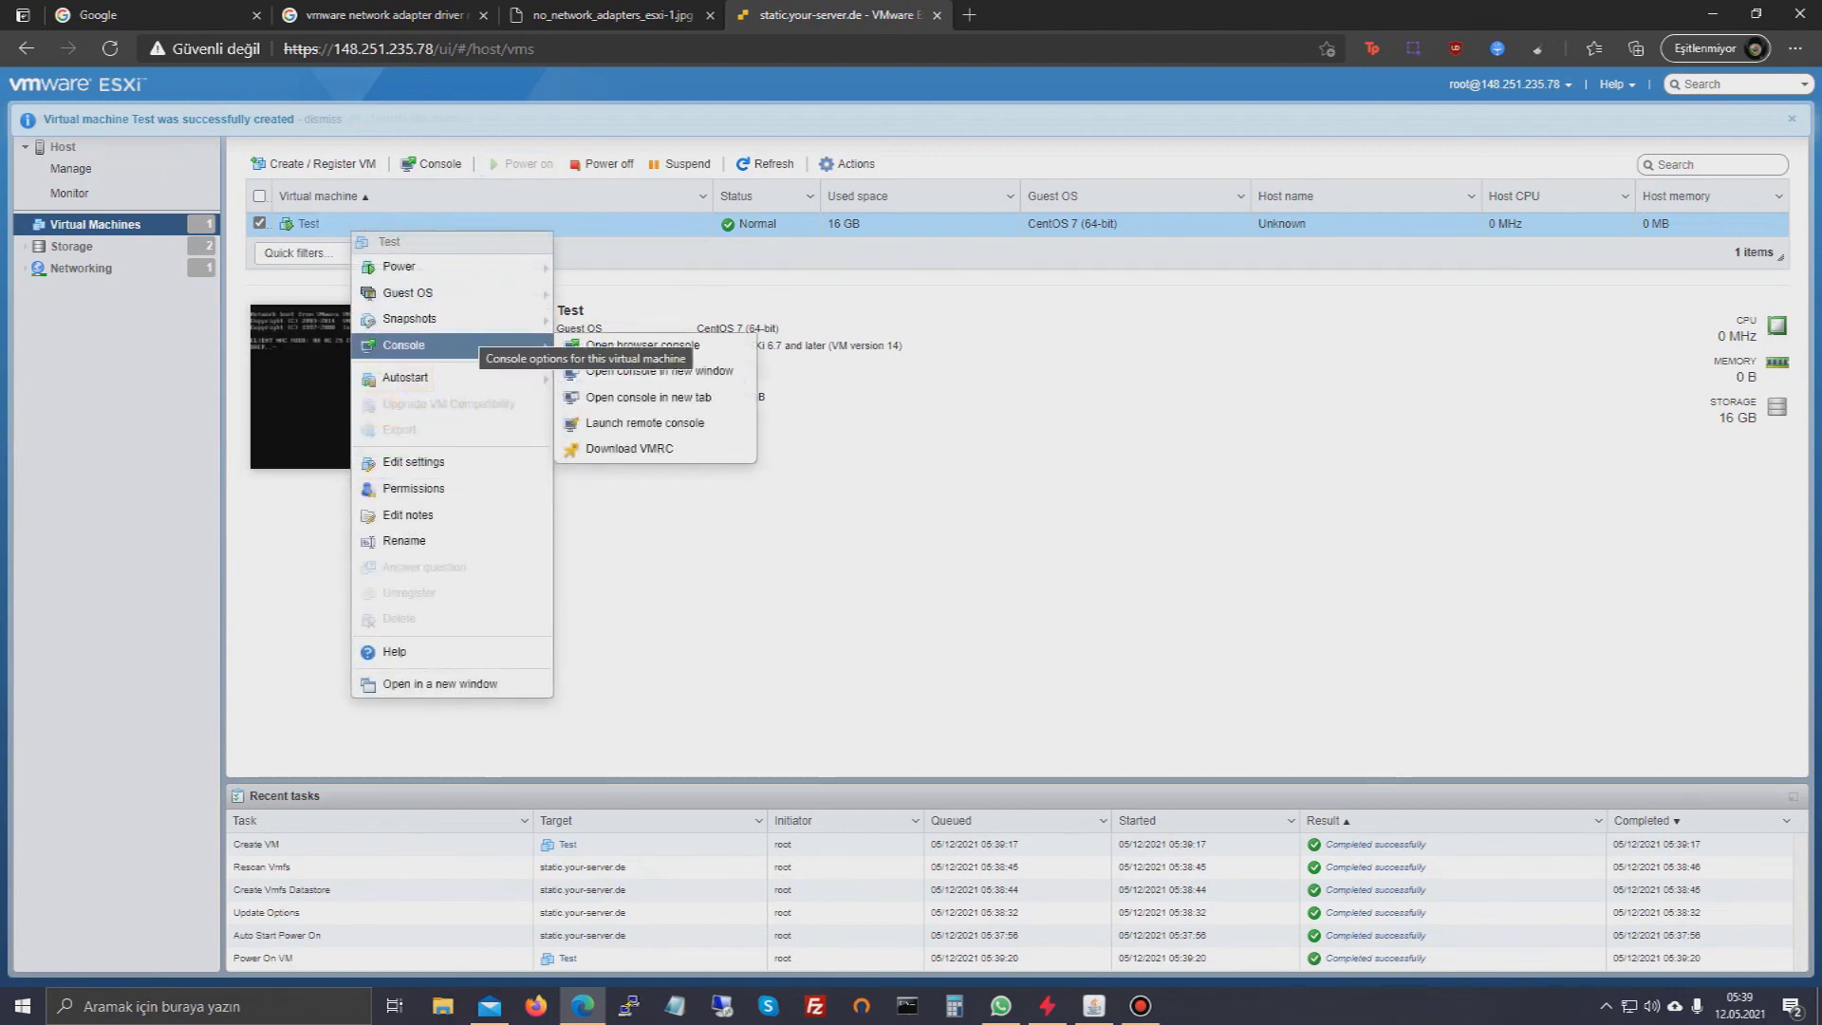